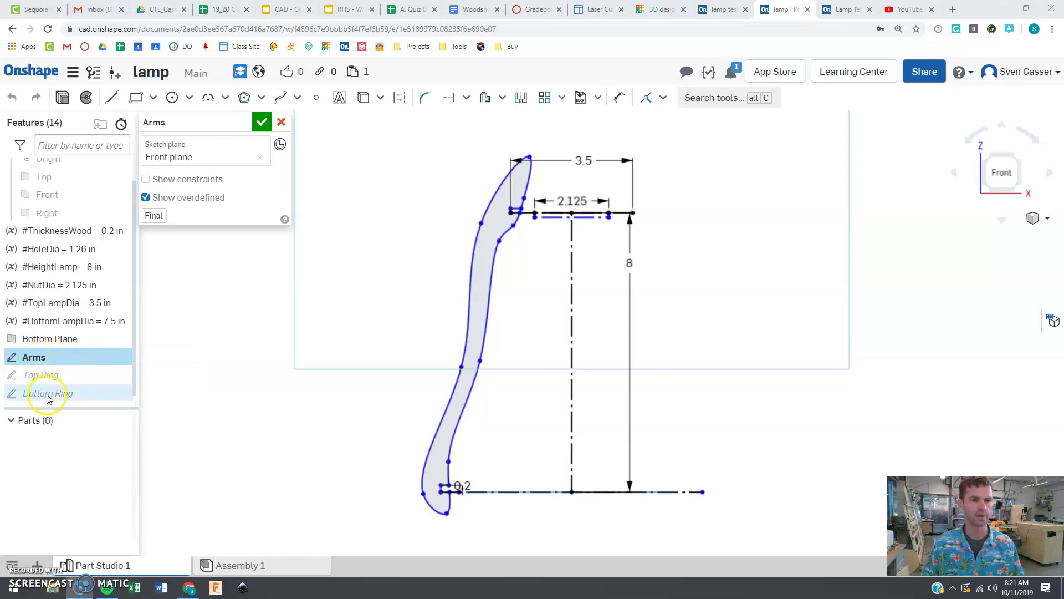
Accept the Arms sketch with its curved arm profile and select the Top Ring sketch
left_click(261, 123)
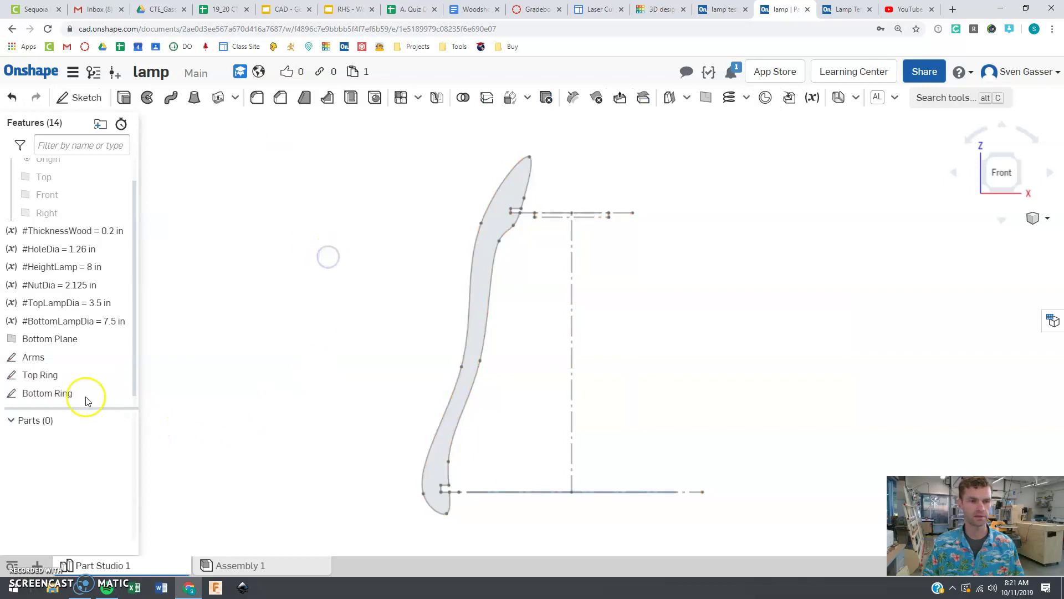
left_click(56, 375)
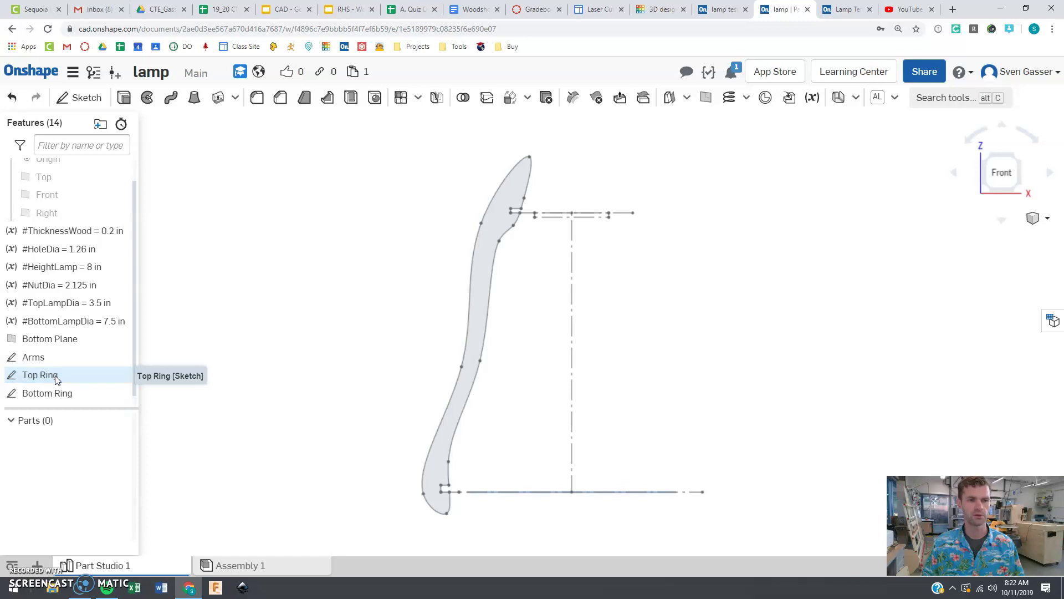
Open the Top Ring sketch for editing and tilt the view to see the sketch planes
double_click(55, 374)
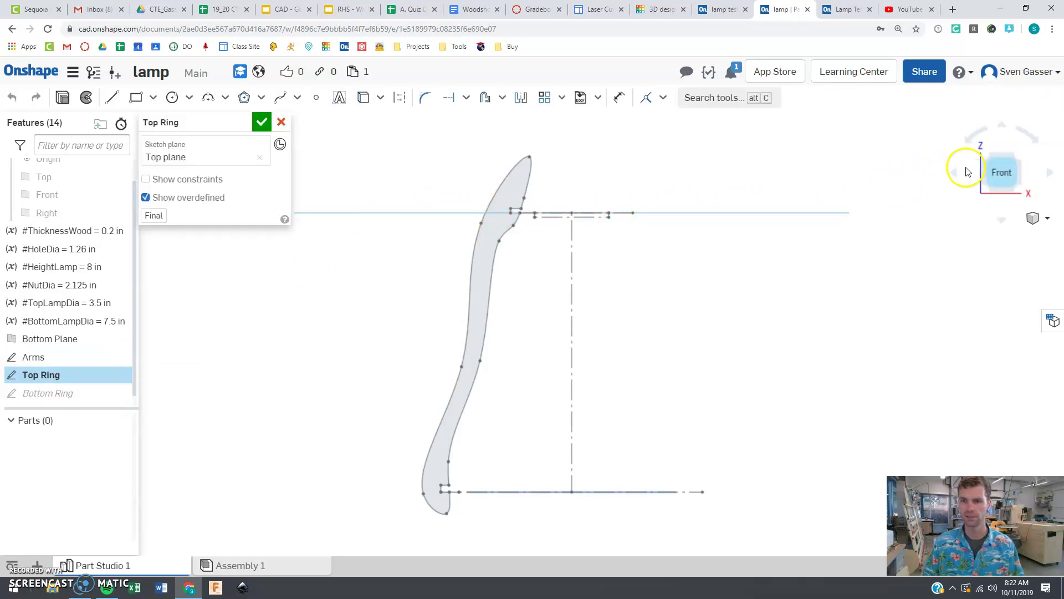
left_click(1001, 125)
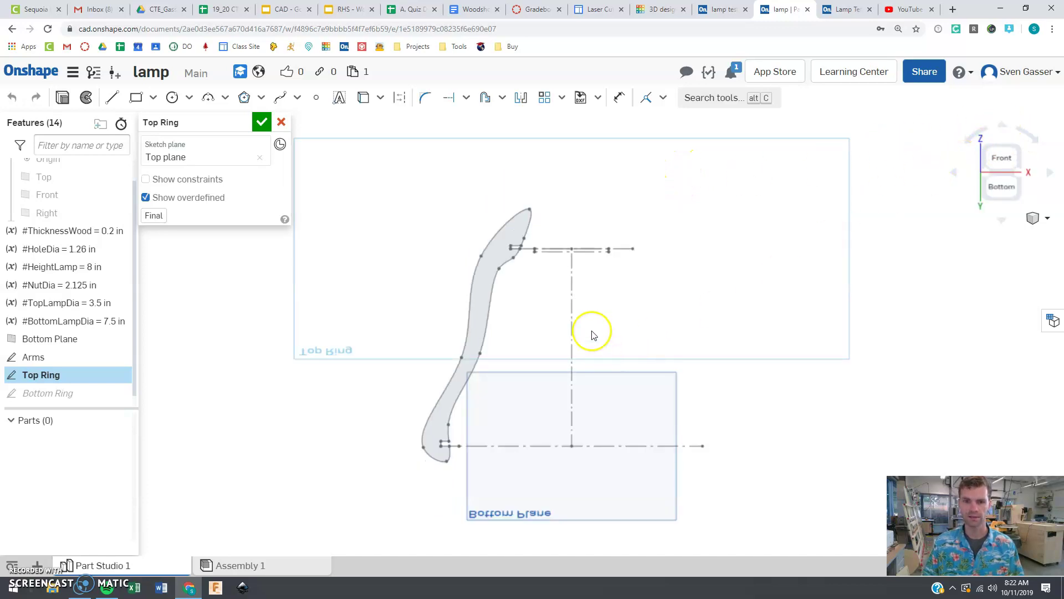
scroll(631, 231, "up", 3)
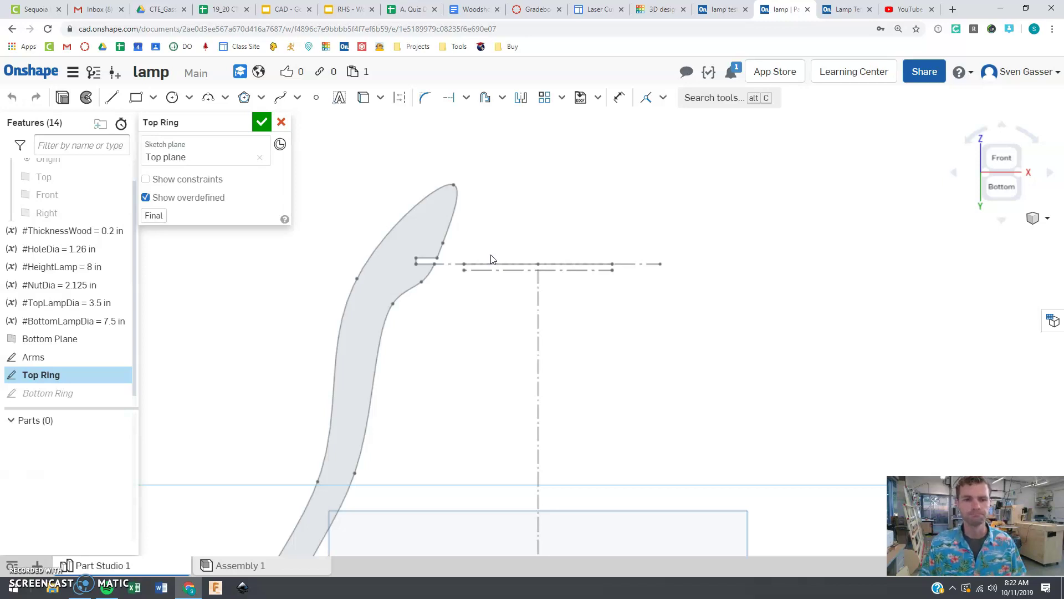
Project the construction lines' intersection point into the sketch and delete the projected horizontal line
left_click(520, 268)
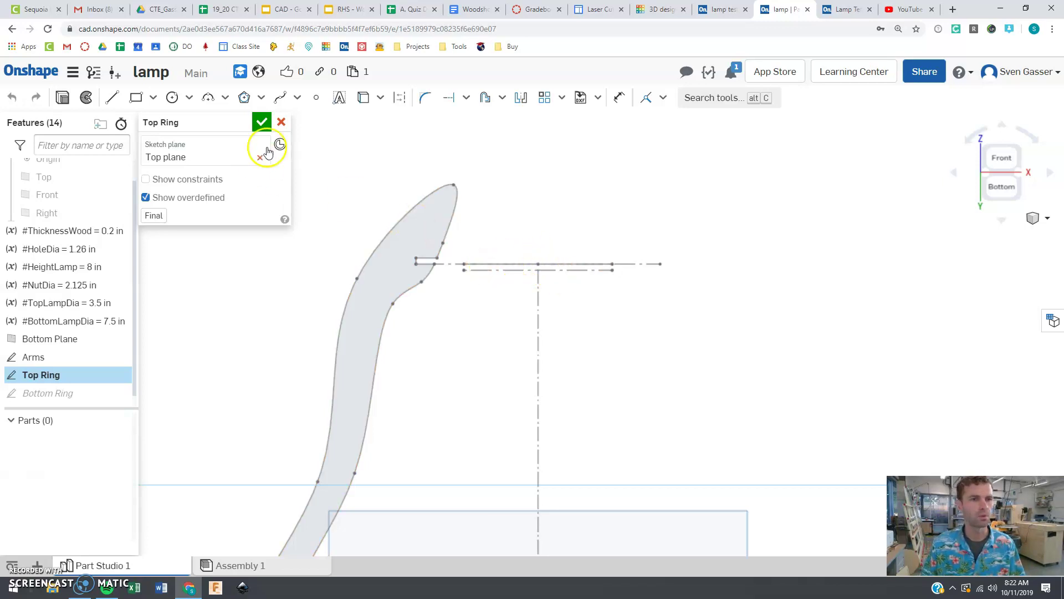
left_click(364, 100)
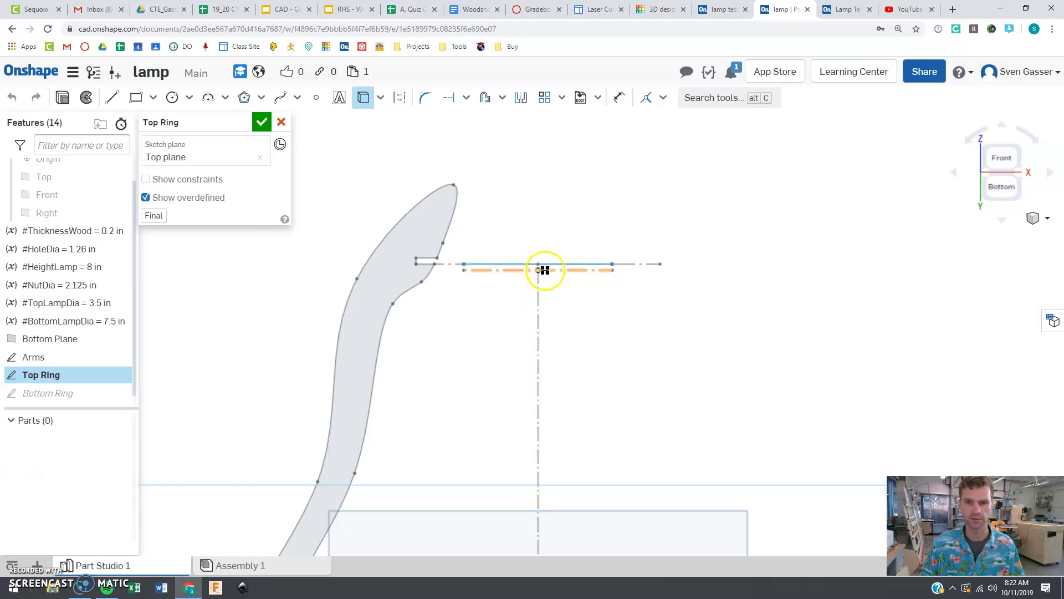
left_click(537, 320)
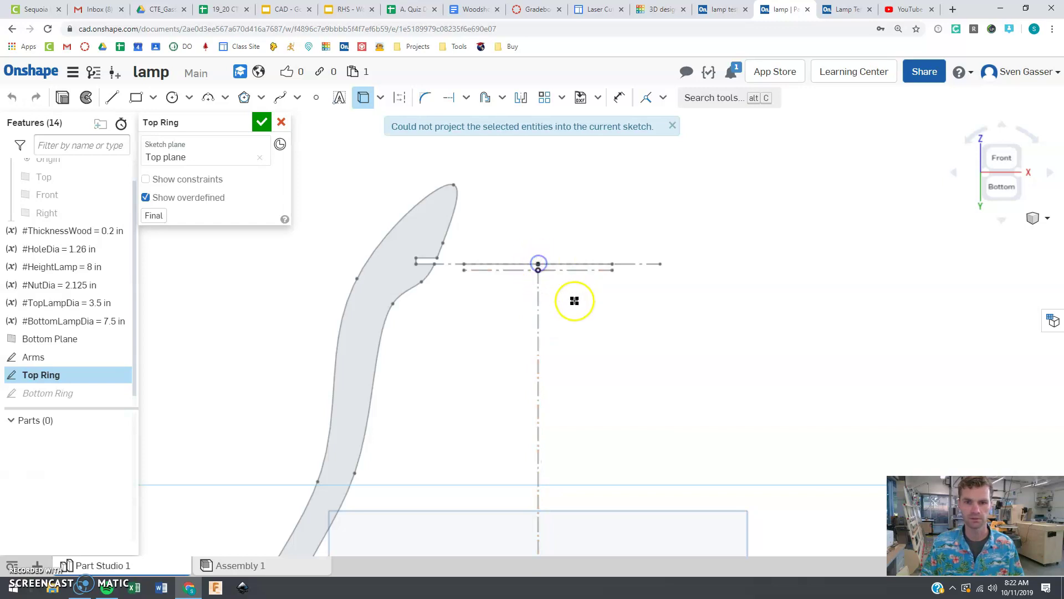
left_click(538, 265)
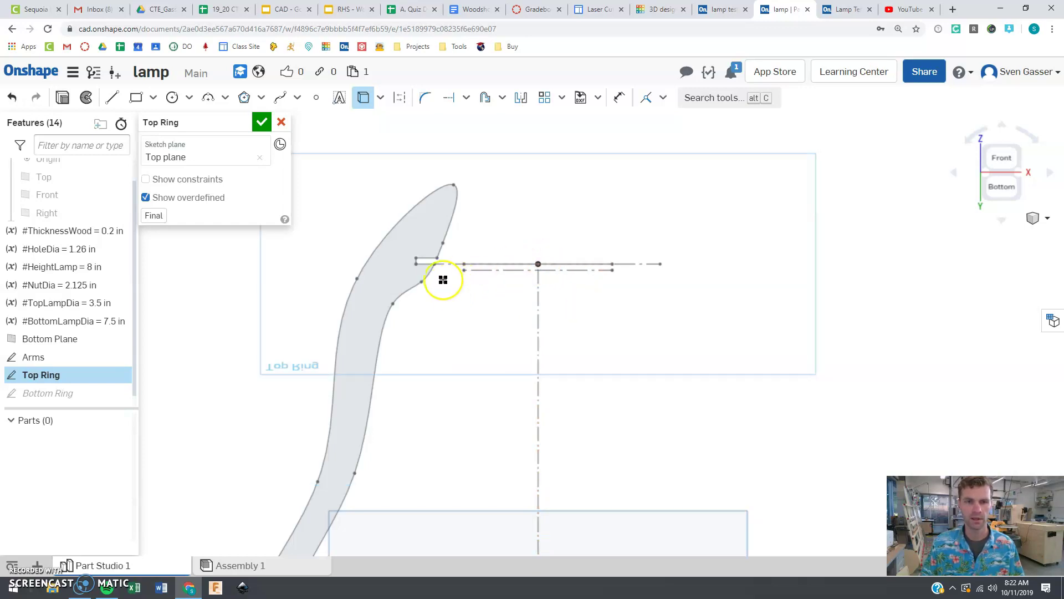
left_click(417, 261)
key("Delete")
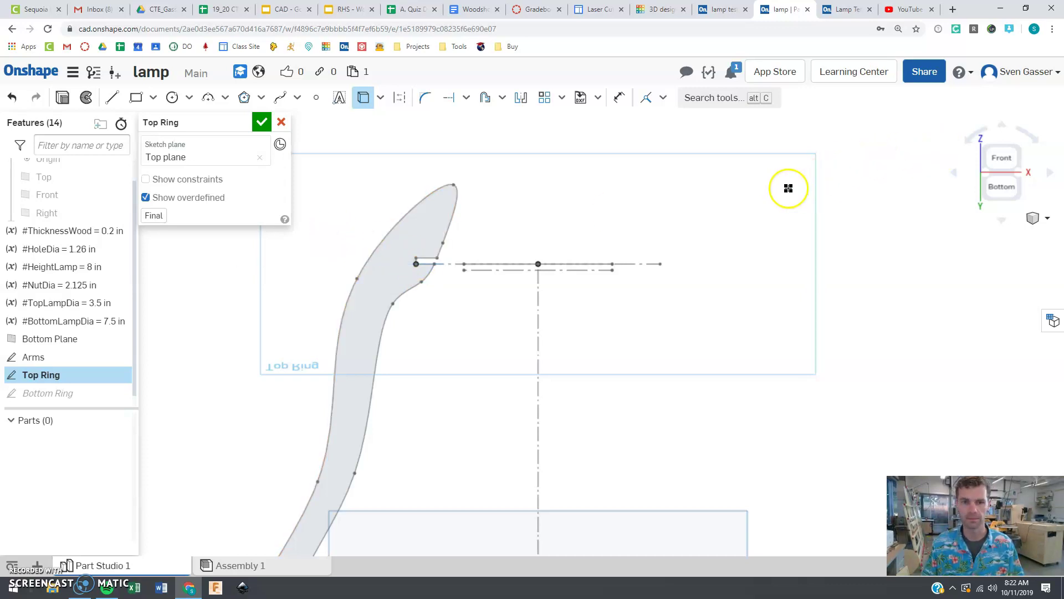
Turn off the Use tool, view the sketch from below, and hide the Arms sketch
left_click(1004, 162)
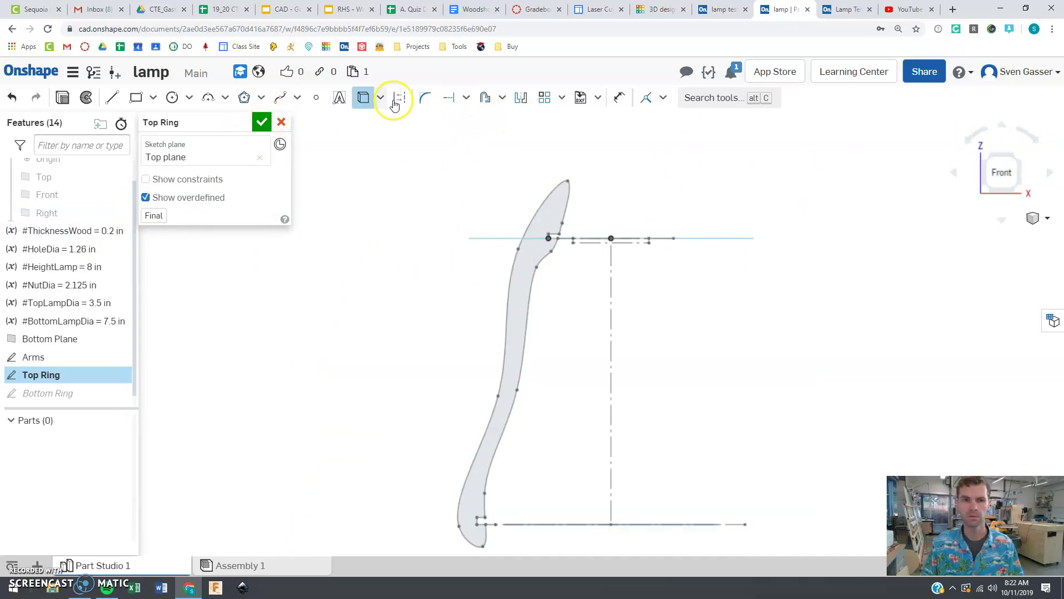
left_click(361, 97)
left_click(1002, 124)
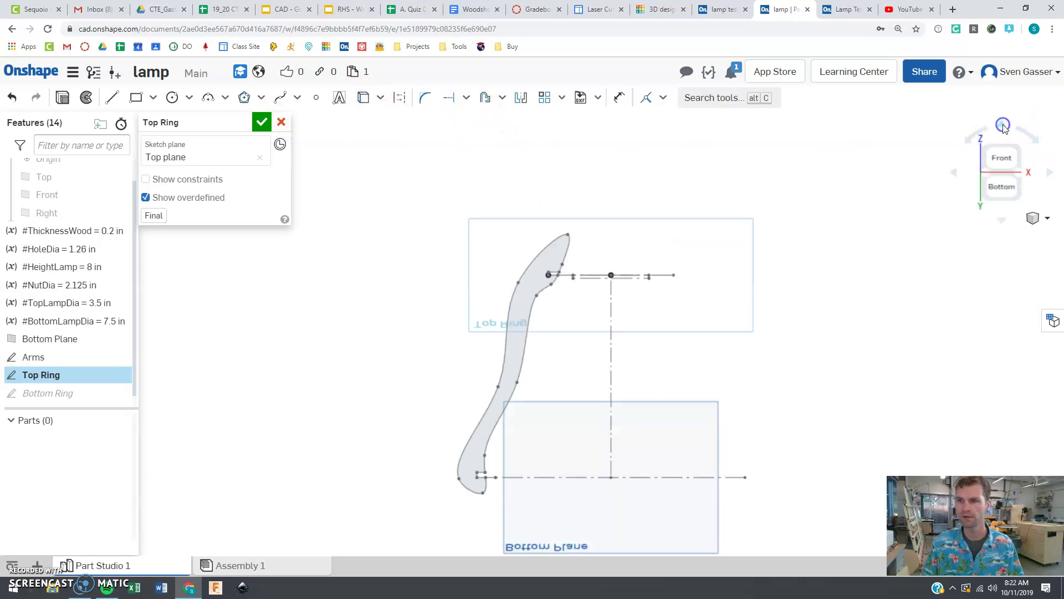
scroll(817, 374, "up", 4)
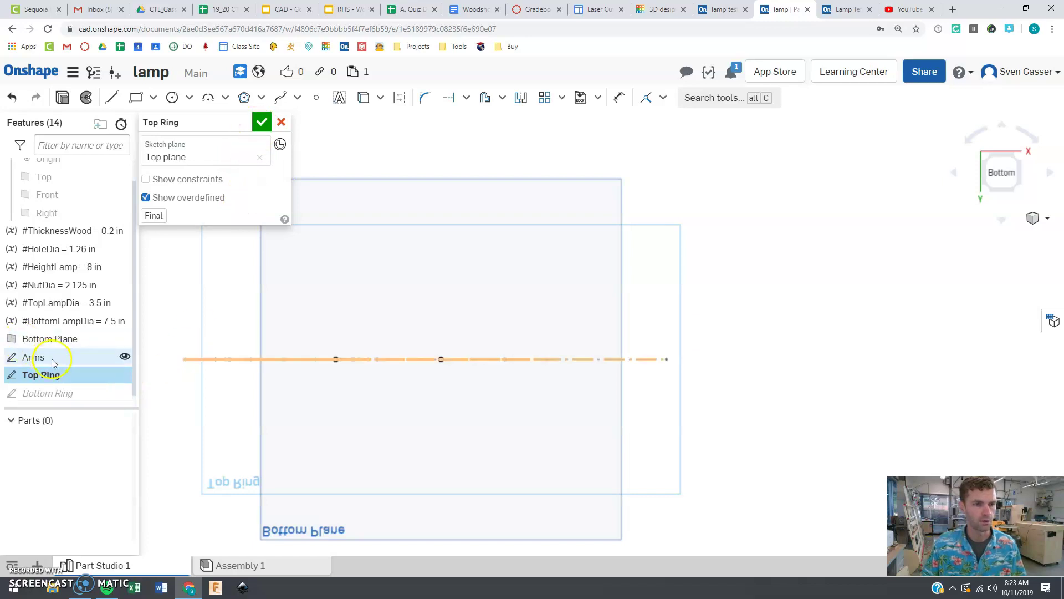
left_click(123, 357)
scroll(233, 375, "up", 3)
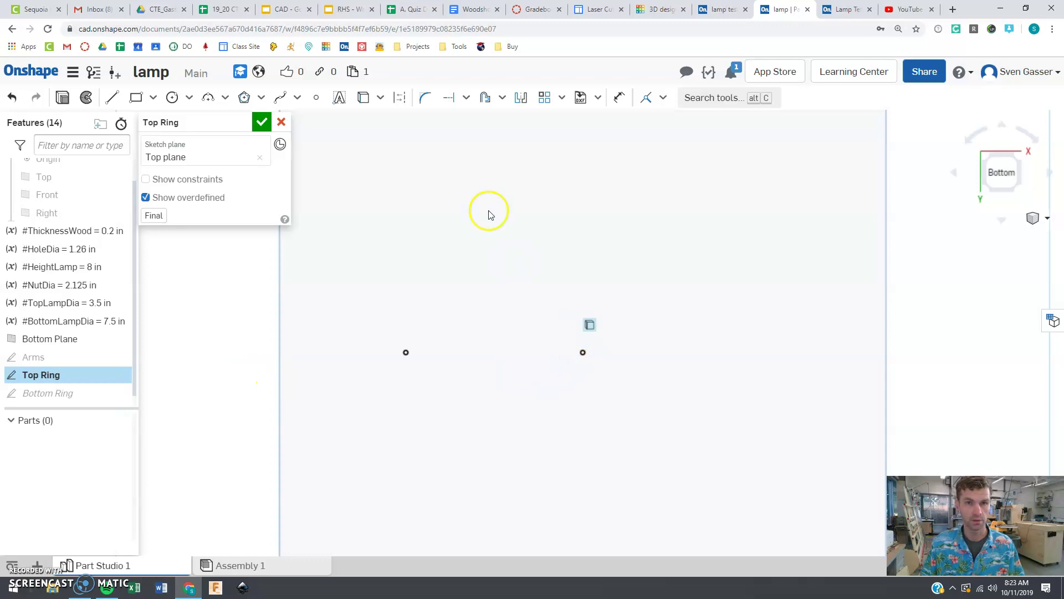
Draw a circle from the centre point through the left reference point, plus a small concentric circle
left_click(171, 97)
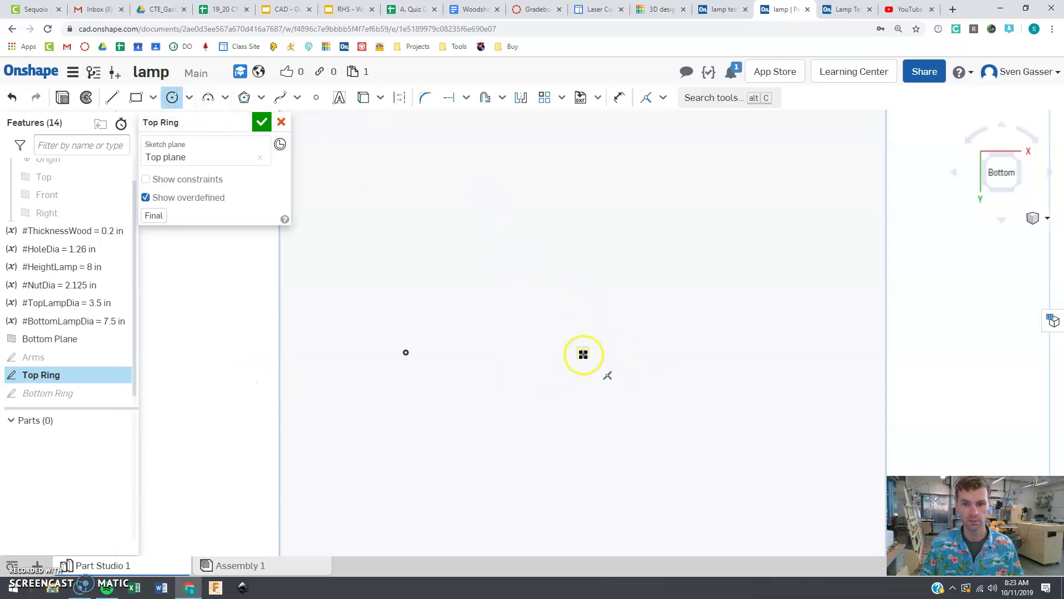
mouse_move(584, 355)
left_mouse_down()
mouse_move(483, 365)
mouse_move(397, 353)
left_mouse_up()
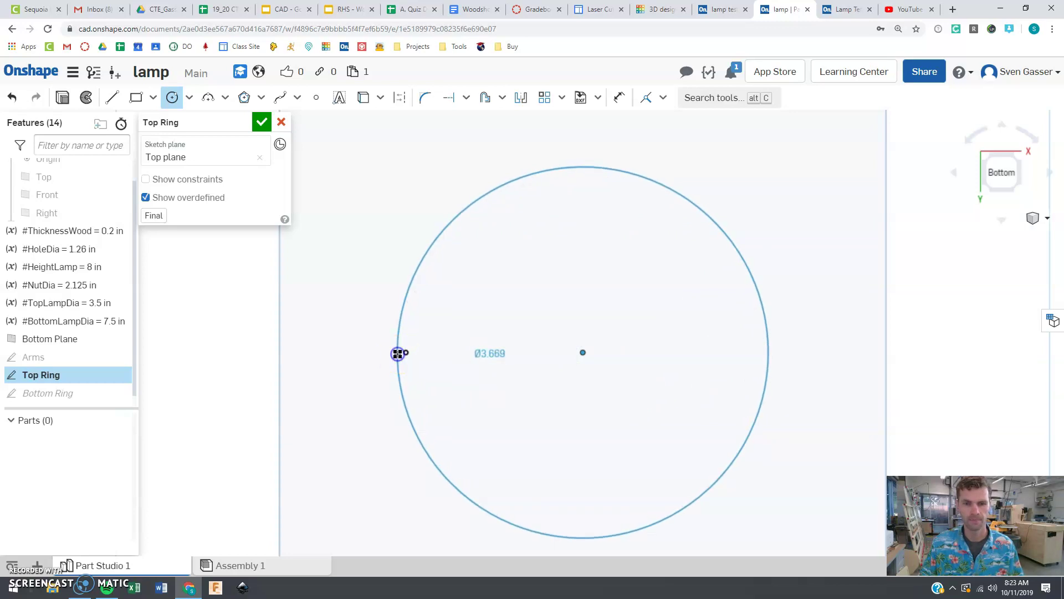
left_click_drag(397, 354, 397, 353)
left_click(533, 359)
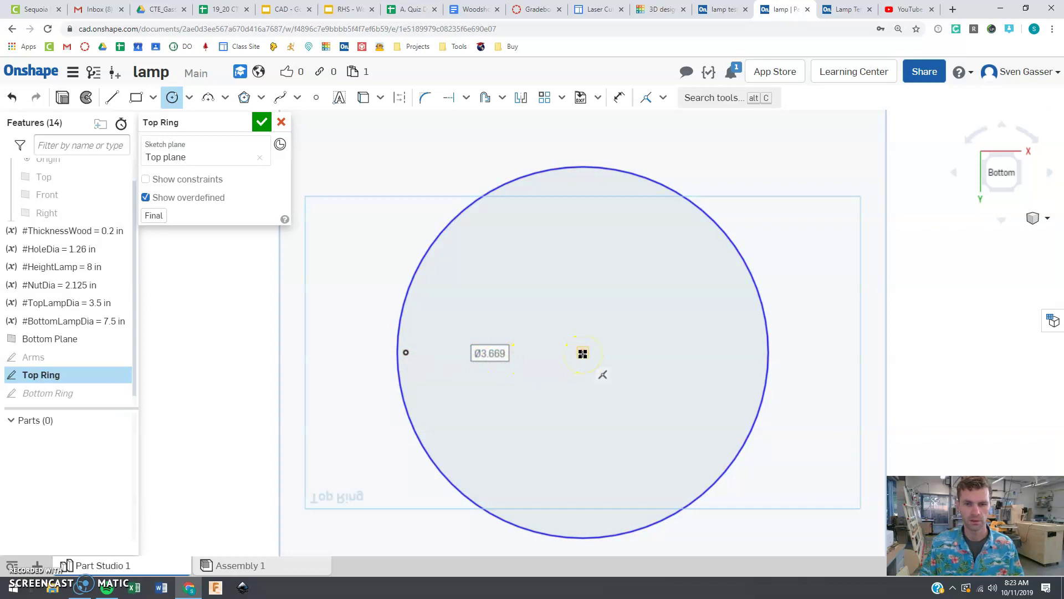
left_click_drag(582, 354, 568, 341)
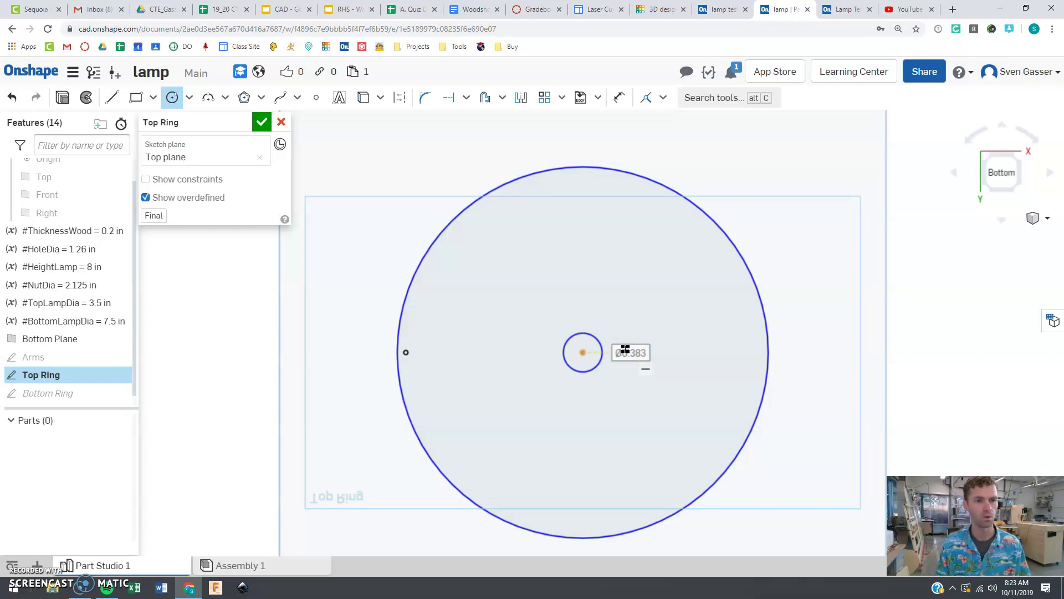
Dimension the small circle's diameter as #HoleDia (Ø1.26) and close the Top Ring sketch
key("h")
key("u")
left_click(600, 334)
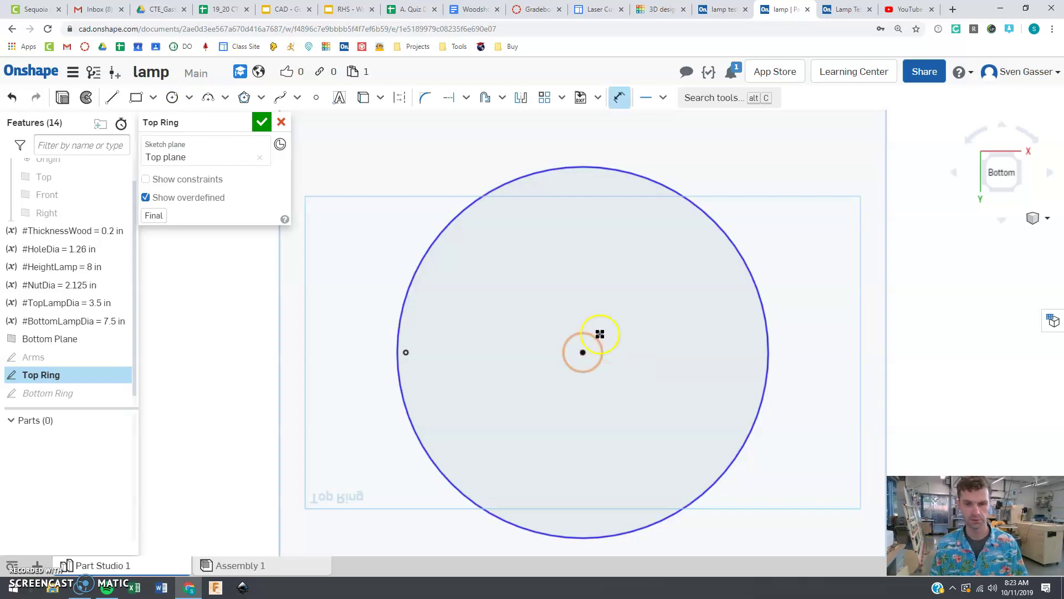
left_click(652, 324)
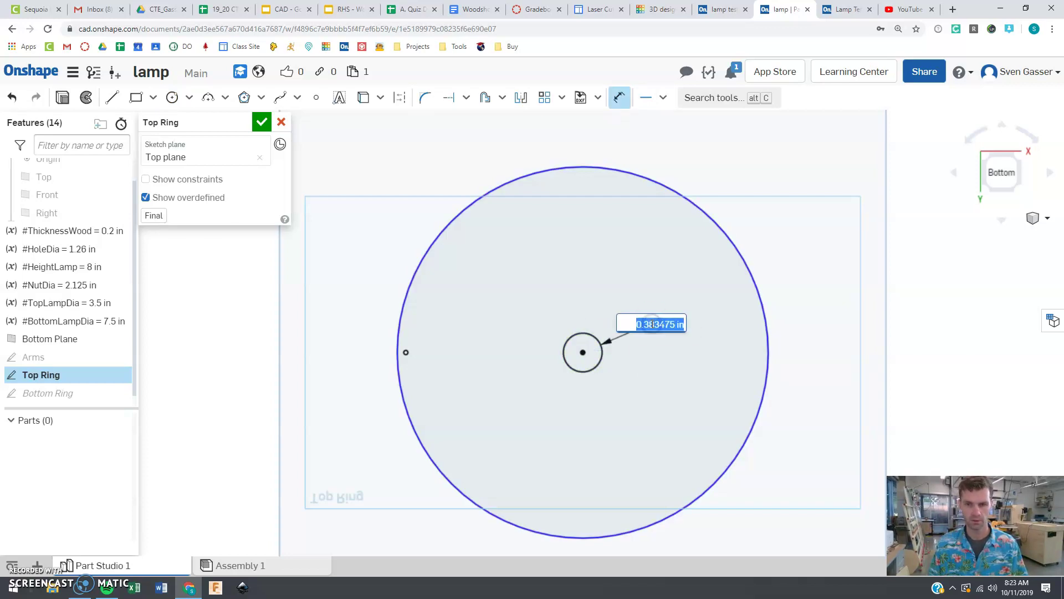
type("h")
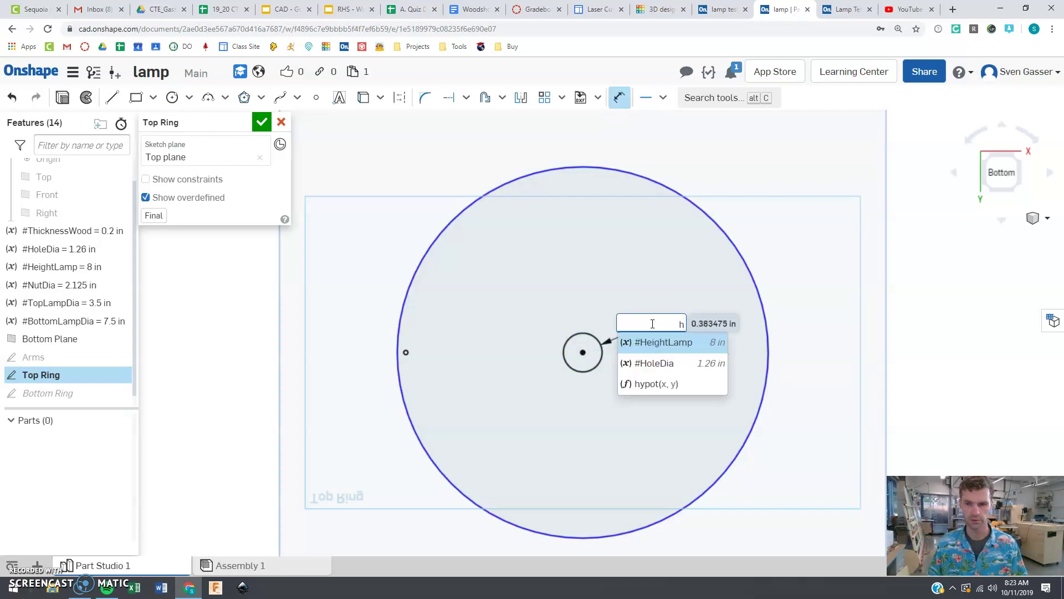
key("Down")
key("Return")
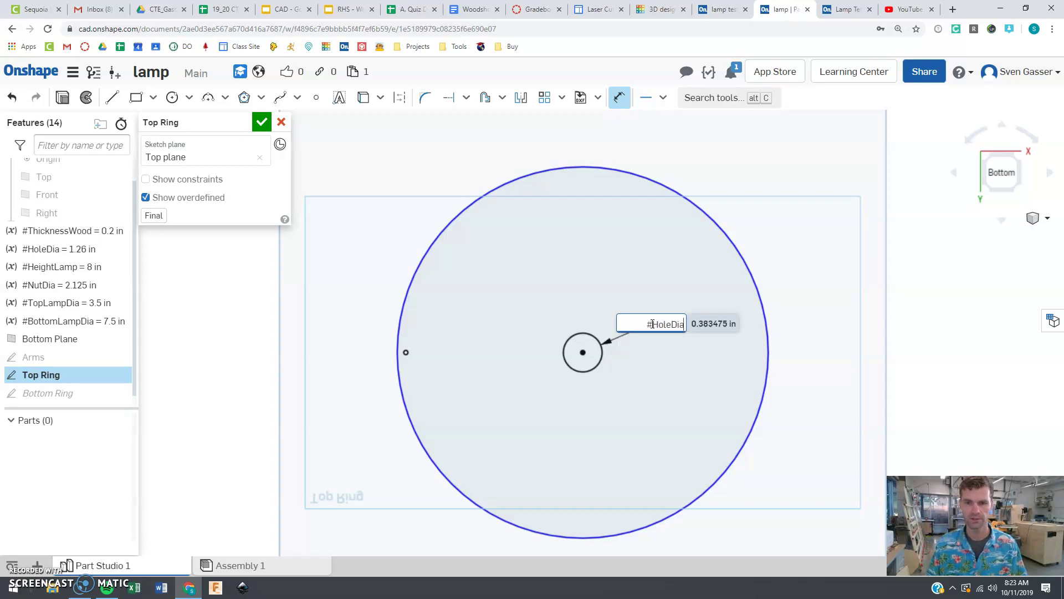
key("Return")
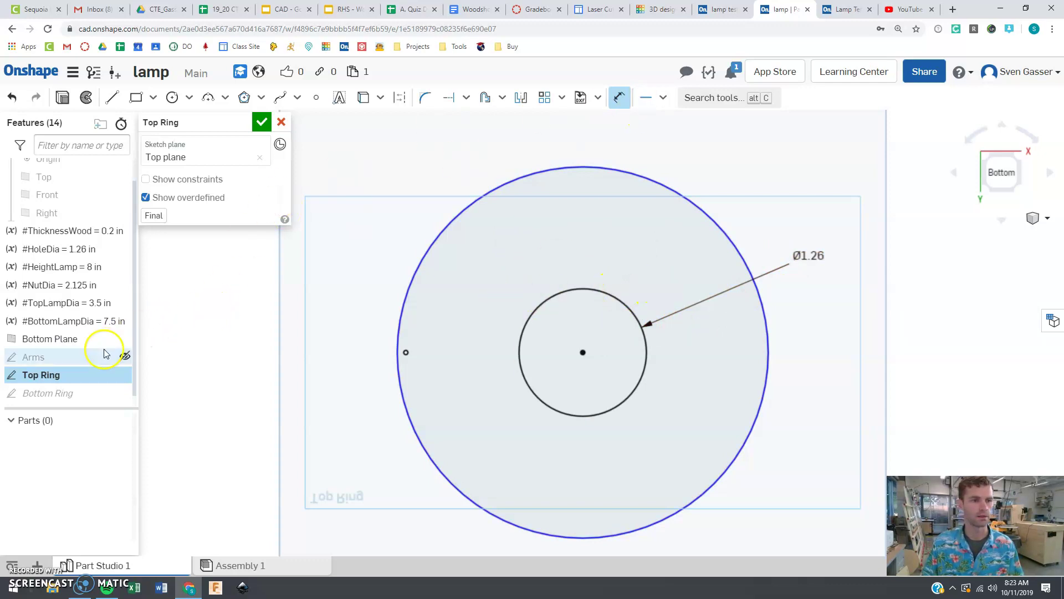
left_click(263, 123)
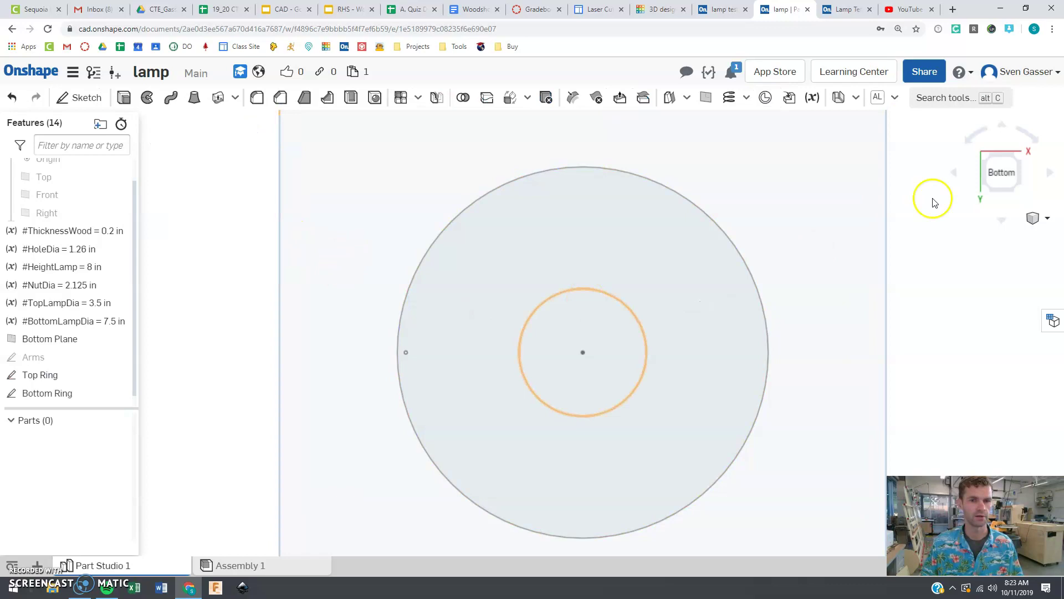
Hide the Top Ring sketch and show the Arms sketch again in a tilted 3D view
left_click(1006, 192)
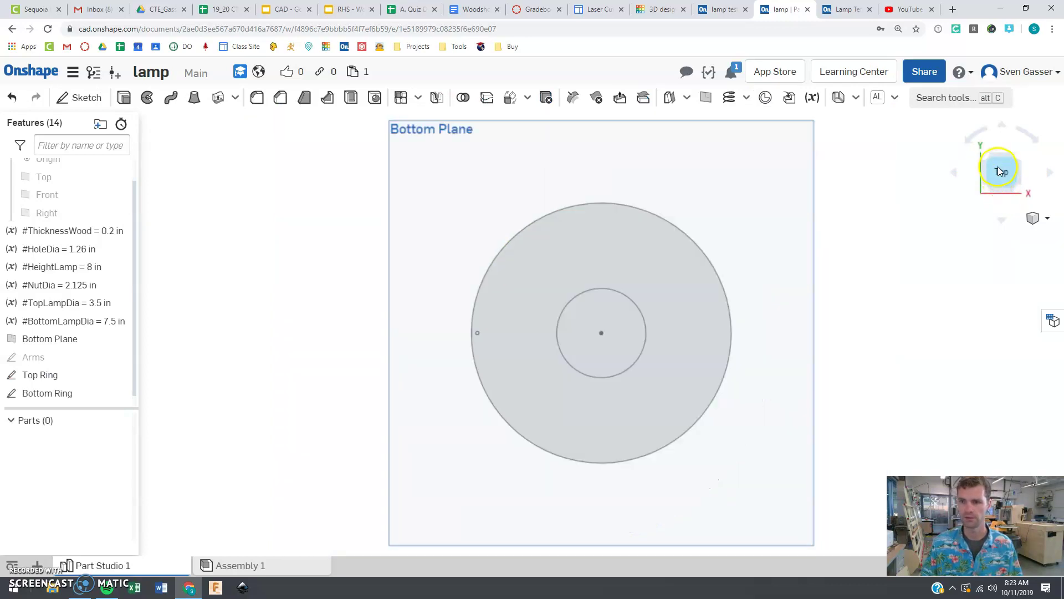
left_click(1002, 175)
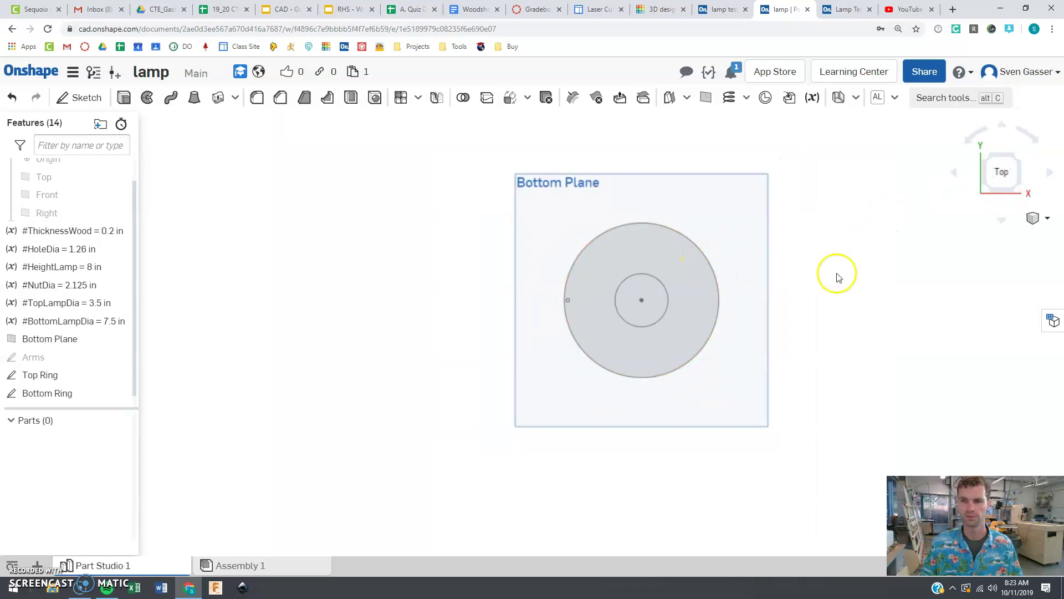
left_click(1000, 171)
right_click_drag(843, 289, 765, 244)
mouse_move(71, 375)
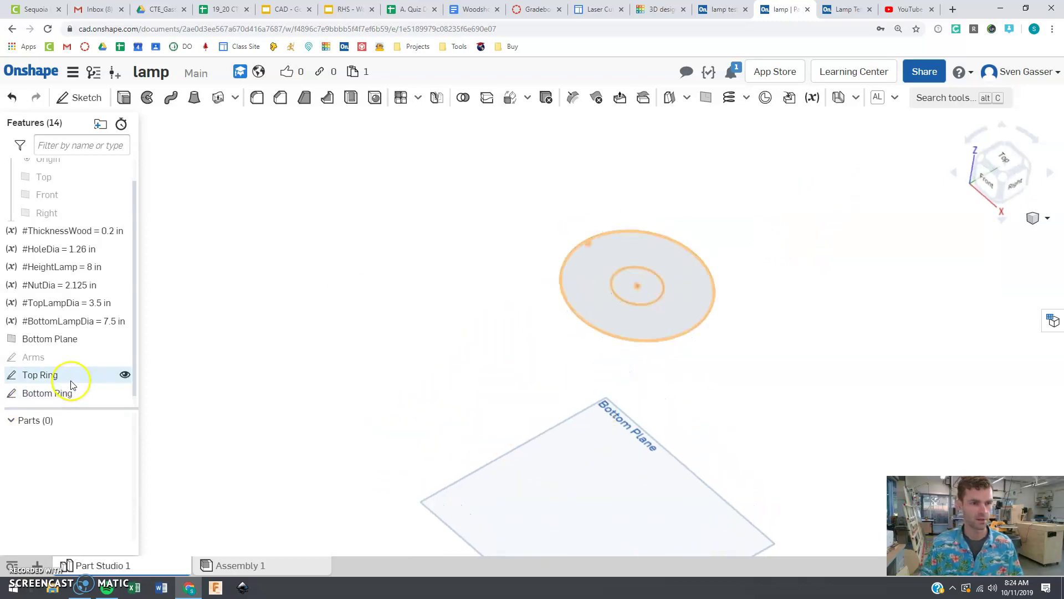
left_click(125, 376)
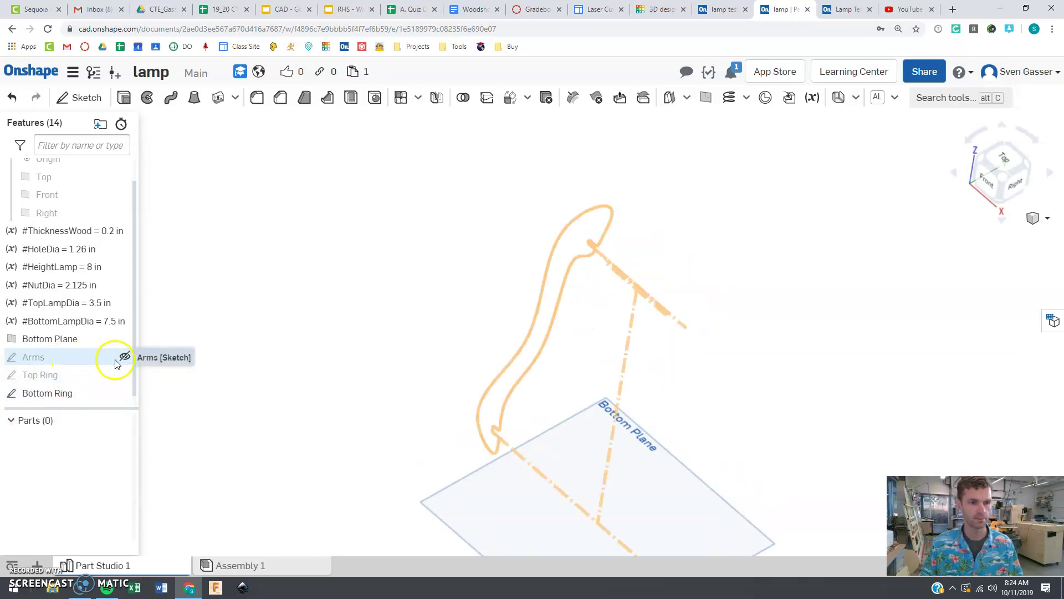
left_click(125, 359)
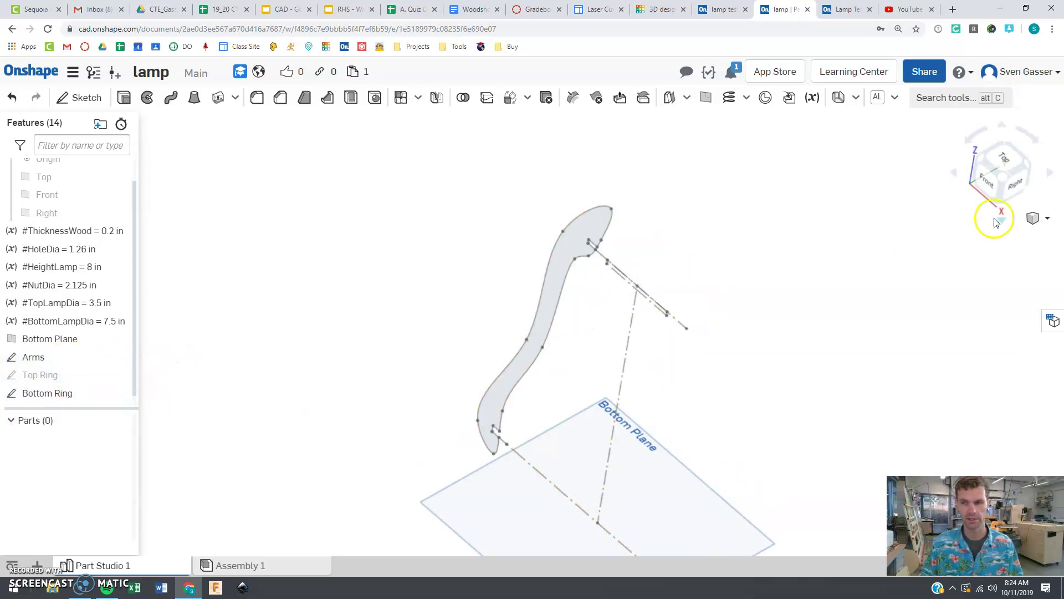
Open the Bottom Ring sketch for editing from its right-click menu
right_click(61, 394)
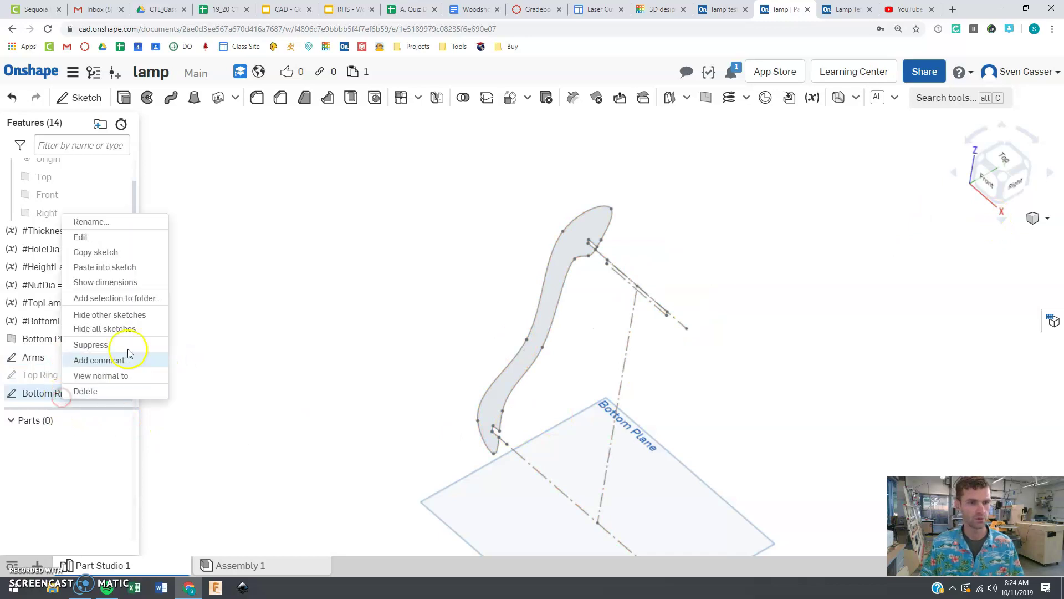
left_click(105, 237)
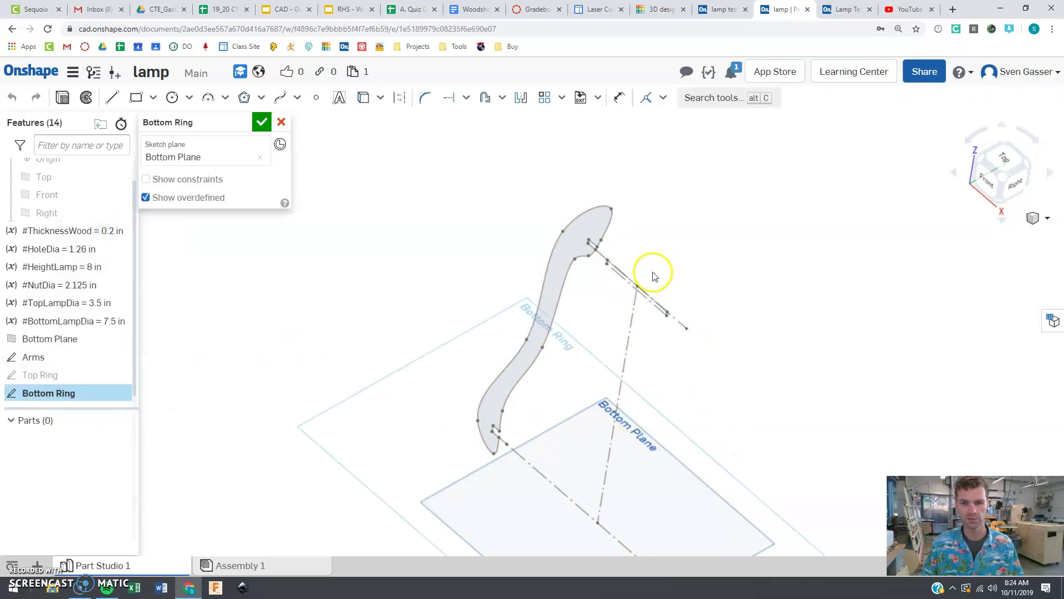
scroll(650, 276, "up", 3)
scroll(604, 487, "down", 5)
scroll(614, 518, "up", 4)
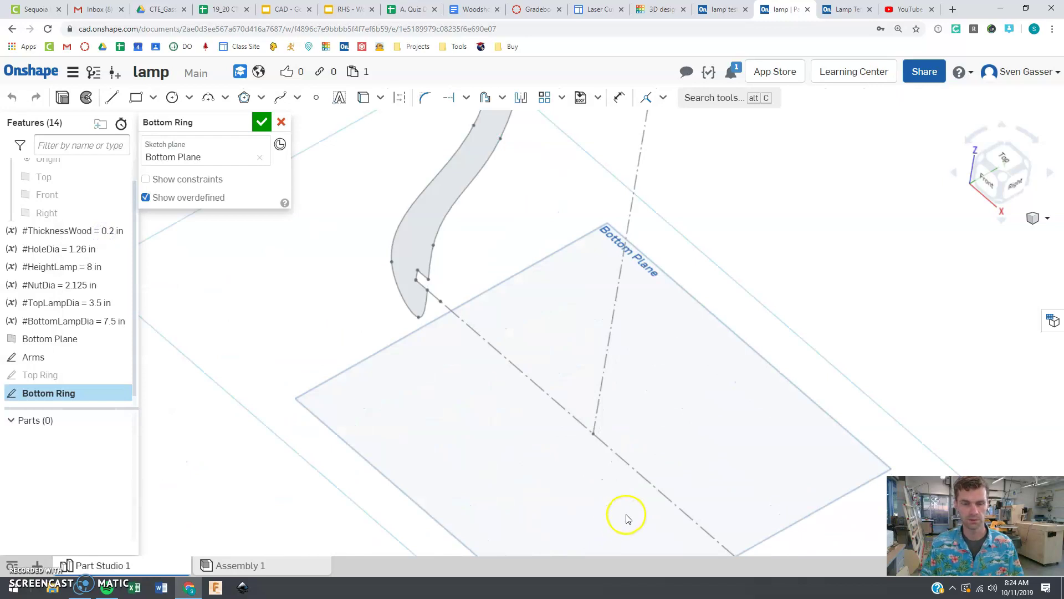
Project the lamp axis point and the arm's lower end points into the sketch, viewed from Top
left_click(364, 98)
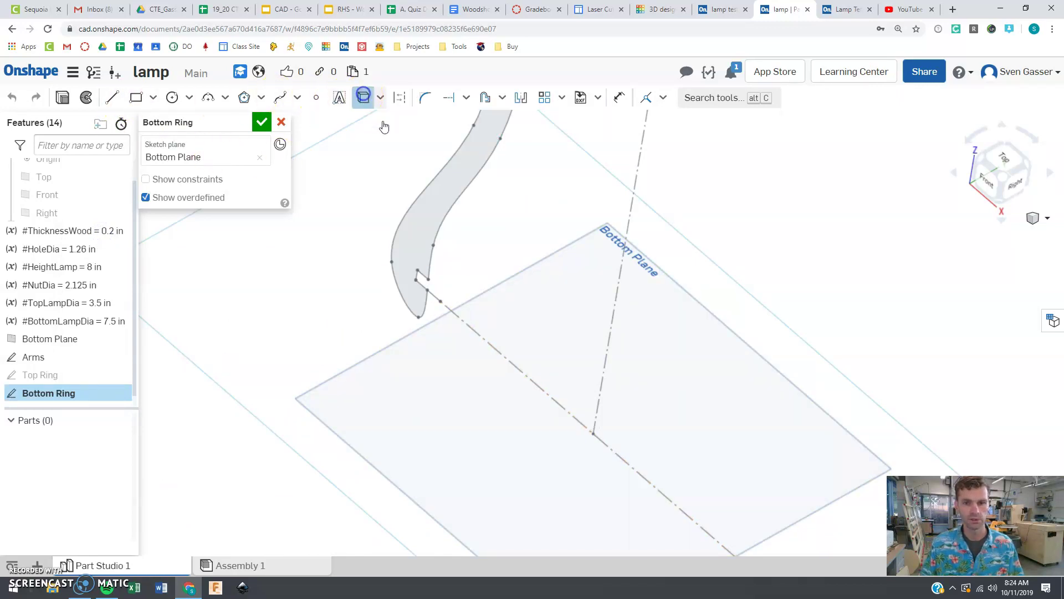
left_click(594, 435)
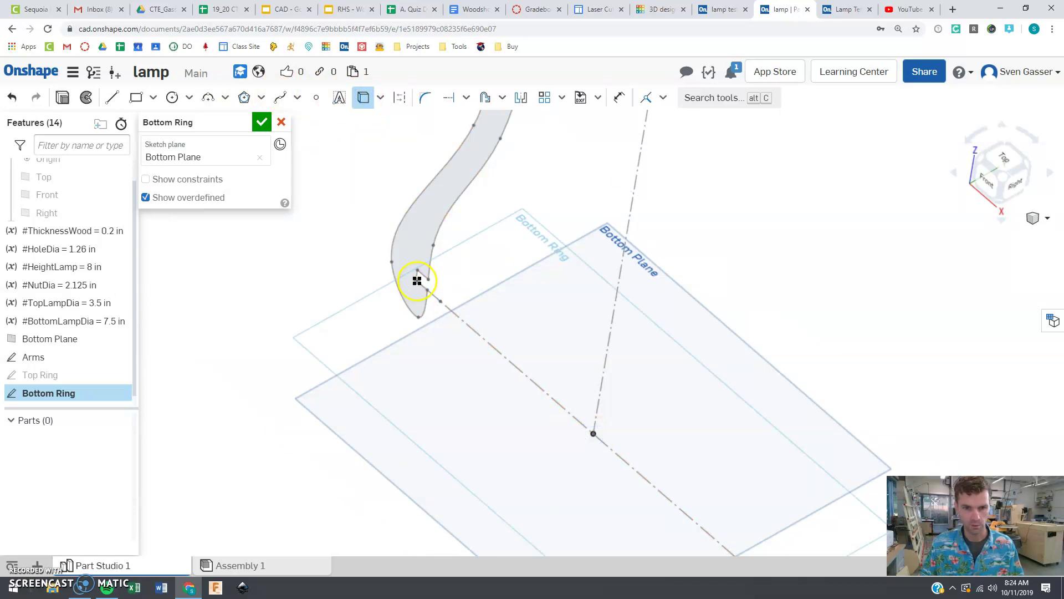
left_click(418, 313)
left_click(475, 155)
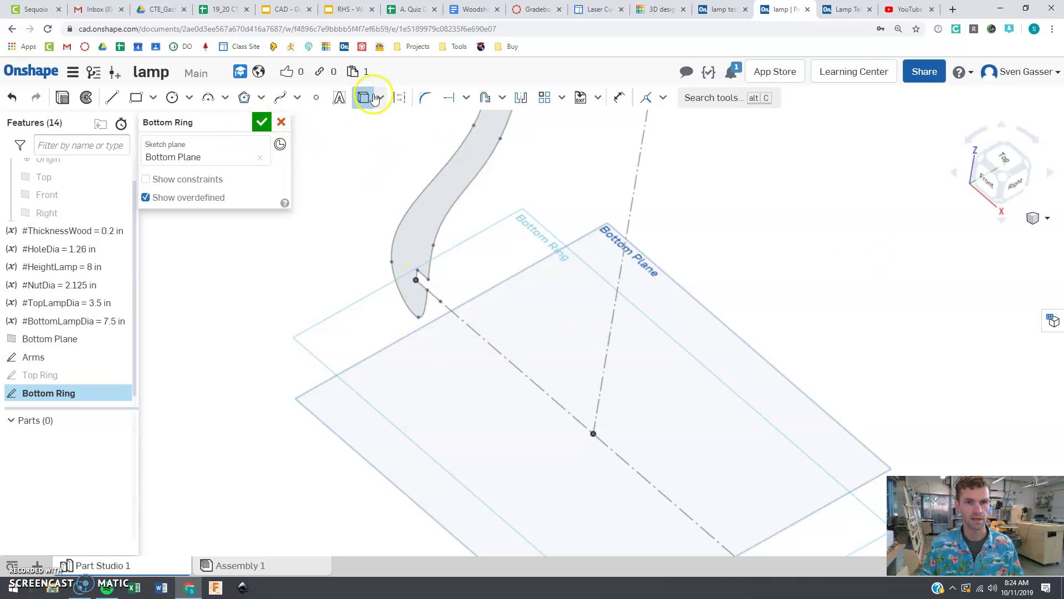
key("Escape")
left_click(1008, 159)
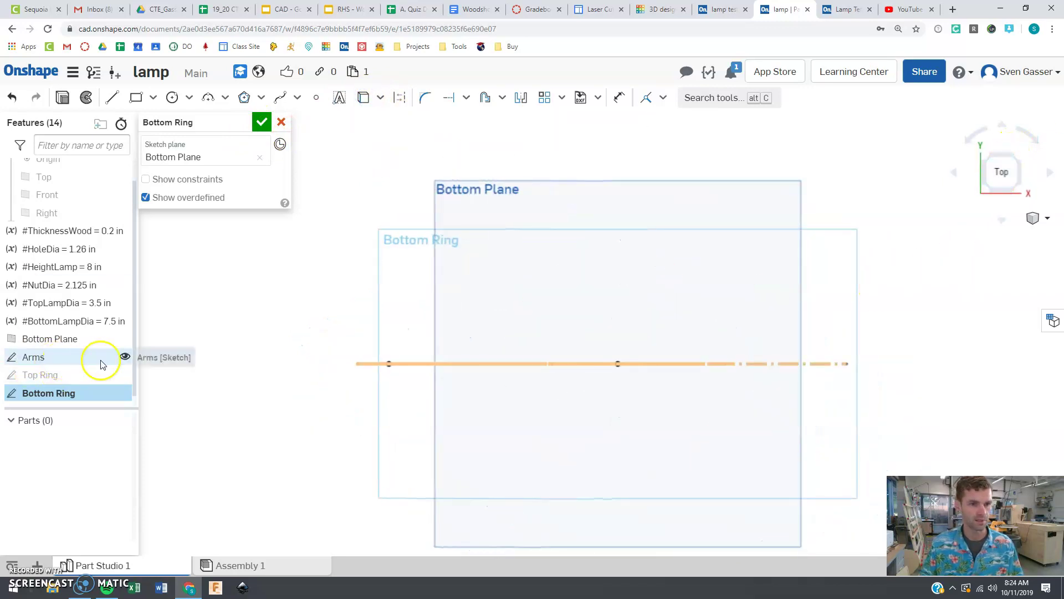
Draw outer and inner circles (about 7.7 in and 6.6 in) on the axis point and close the sketch
left_click(125, 357)
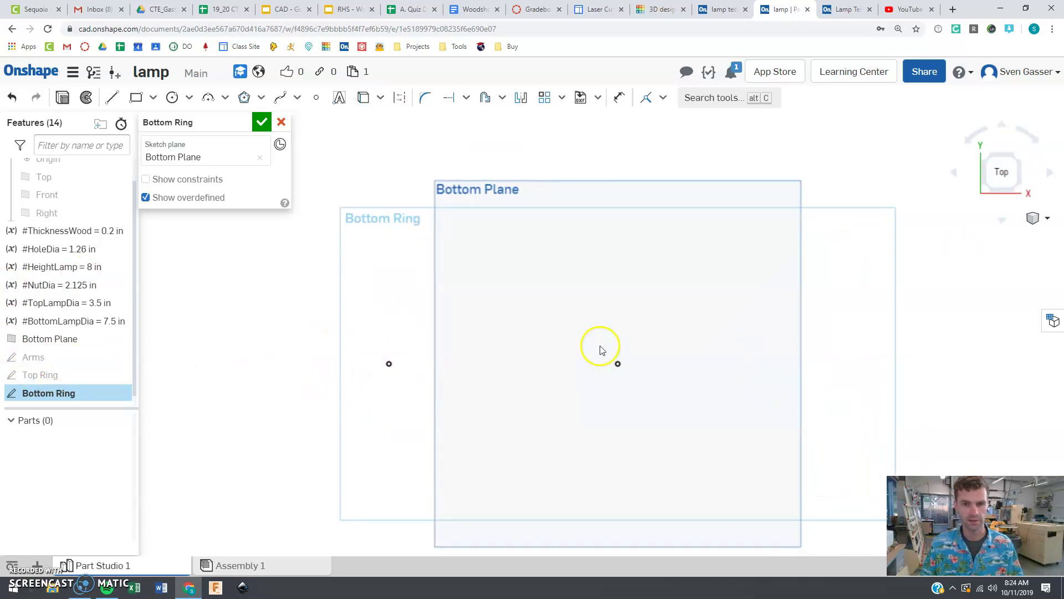
left_click(172, 97)
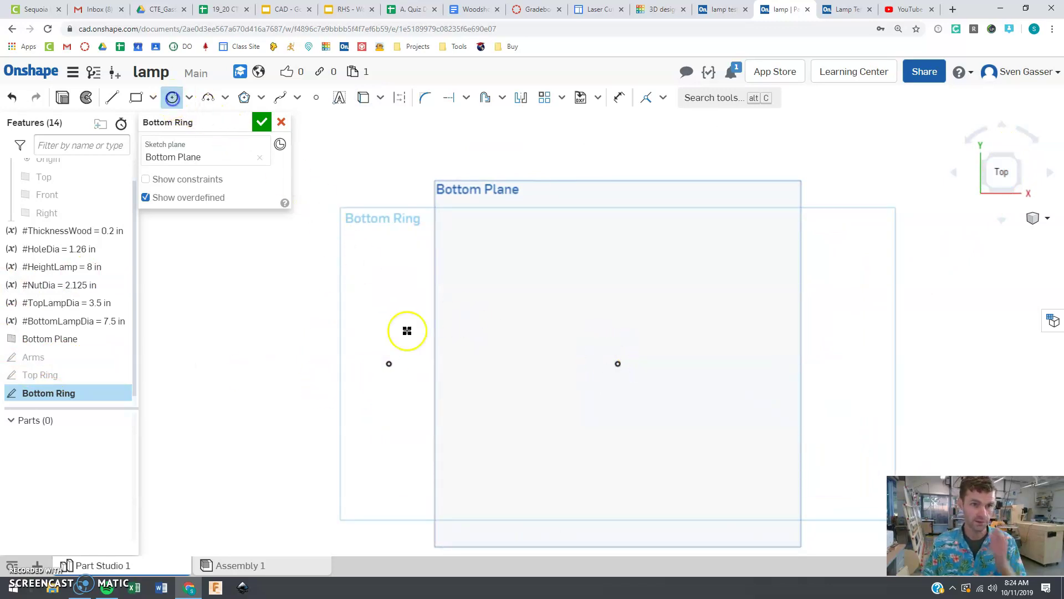
left_click(617, 364)
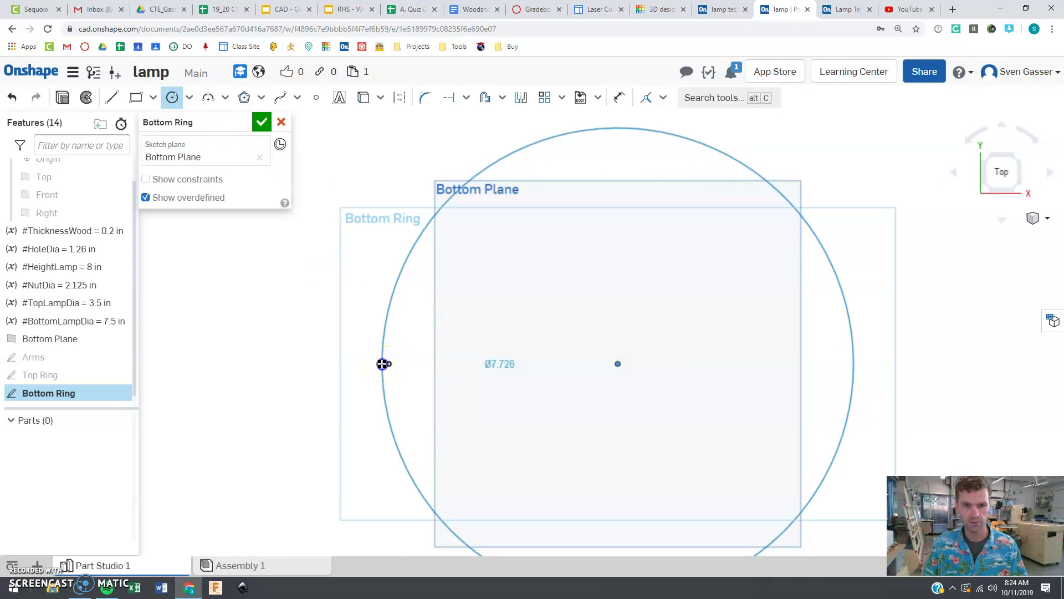
left_click(382, 364)
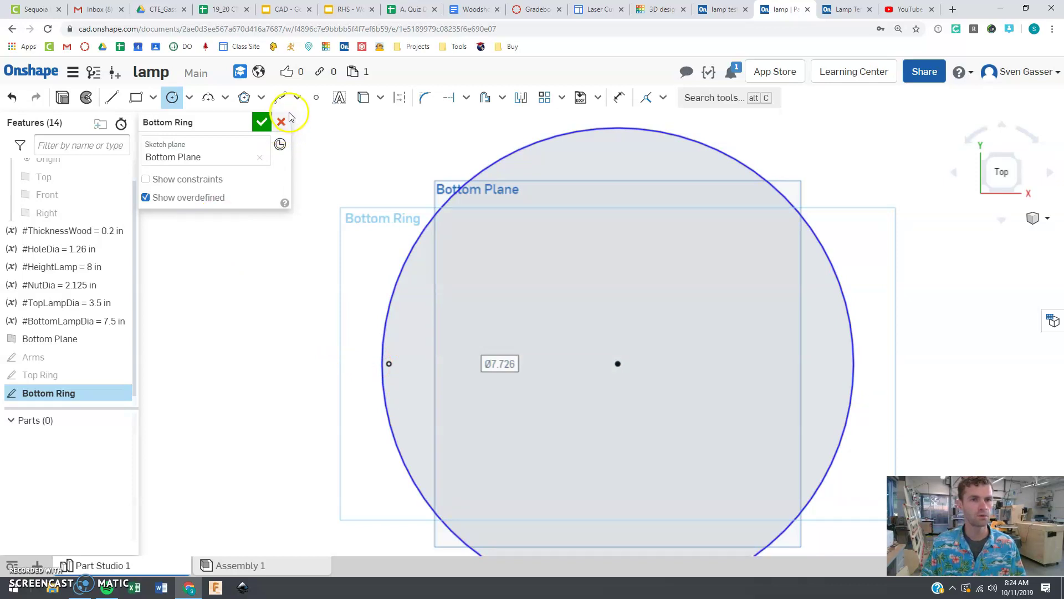
left_click(618, 364)
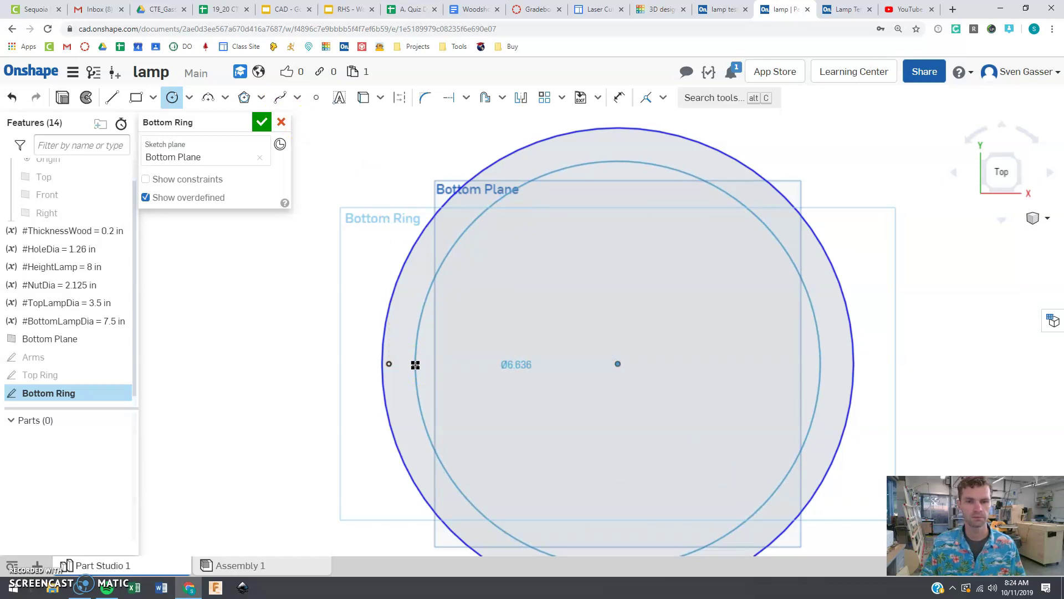
left_click(416, 366)
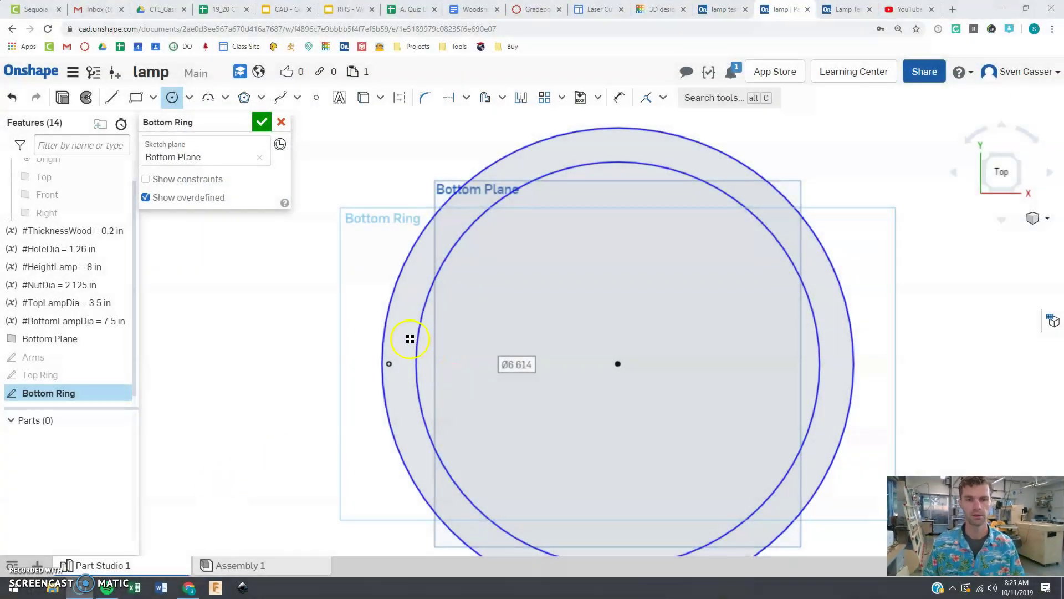
scroll(226, 271, "down", 1)
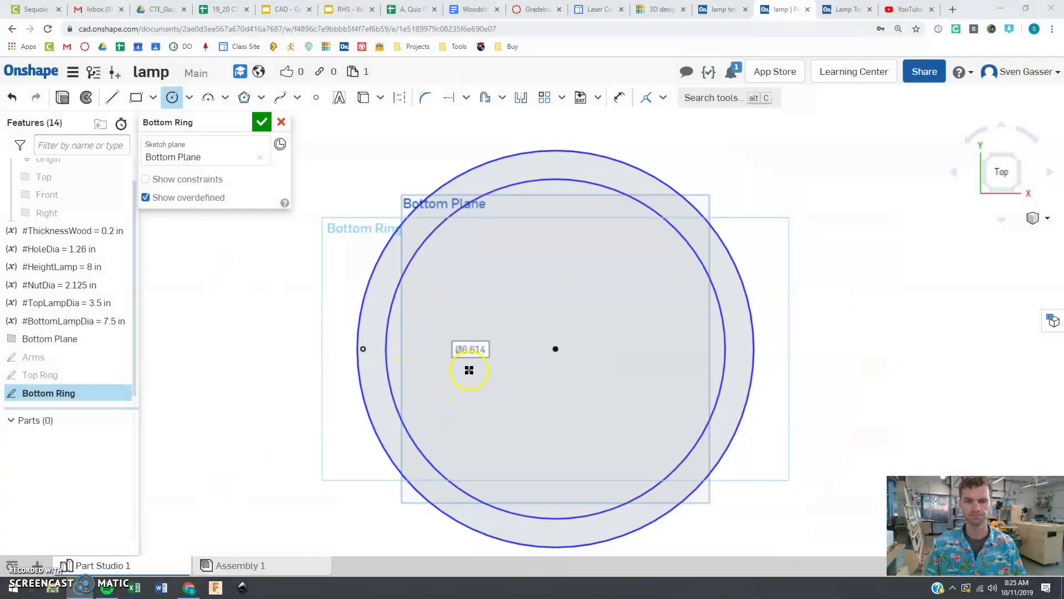
left_click(261, 125)
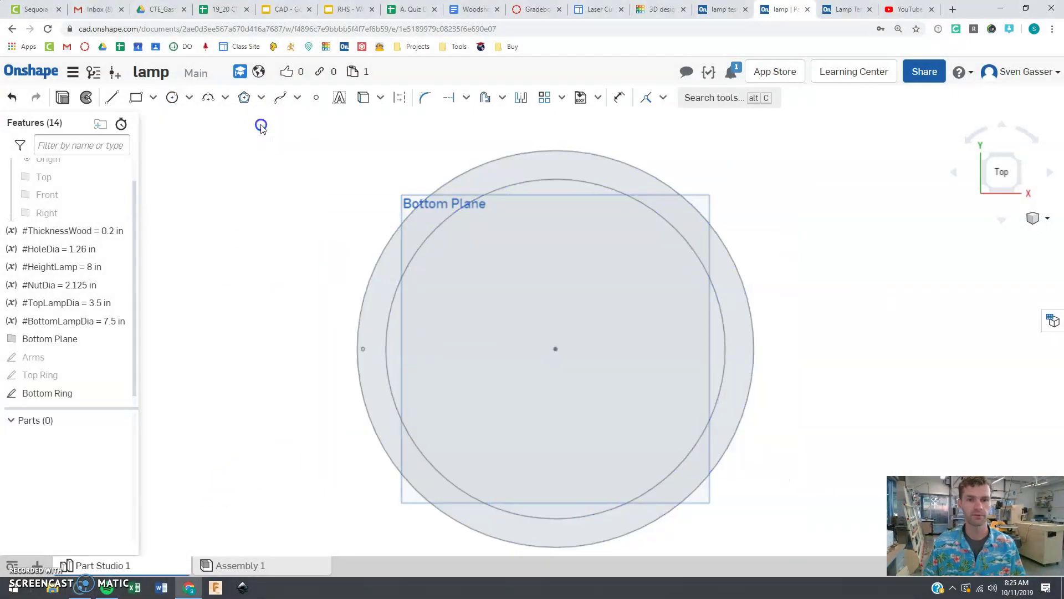
Show the Arms and Top Ring sketches again and orbit to see all three together
left_click(124, 357)
left_click(124, 375)
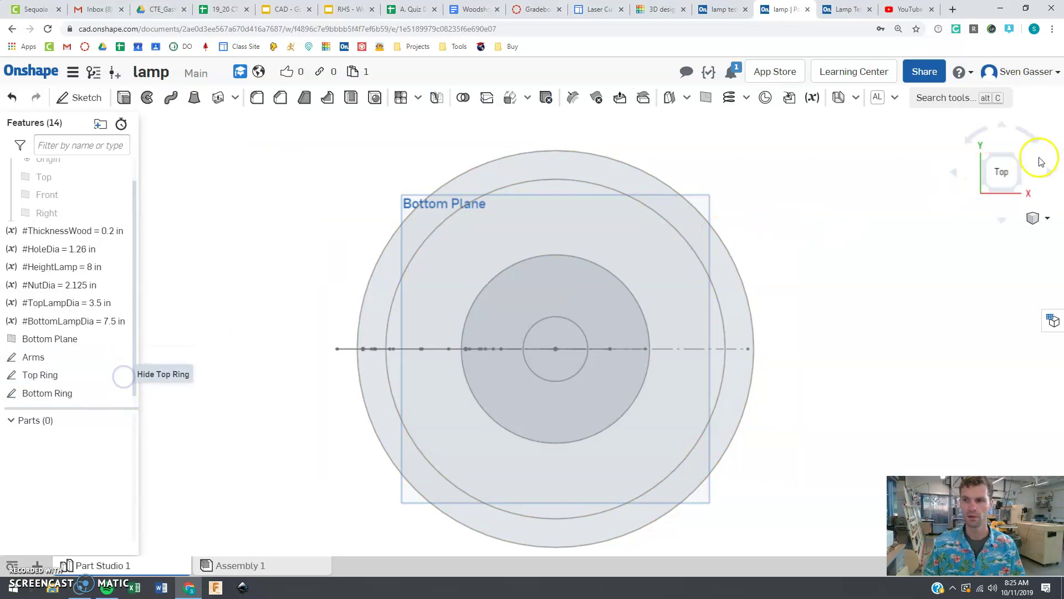
mouse_move(862, 332)
right_mouse_down()
mouse_move(851, 294)
mouse_move(875, 283)
mouse_move(881, 261)
mouse_move(867, 224)
mouse_move(848, 223)
mouse_move(836, 261)
right_mouse_up()
mouse_move(532, 344)
right_mouse_down()
mouse_move(583, 263)
mouse_move(576, 238)
right_mouse_up()
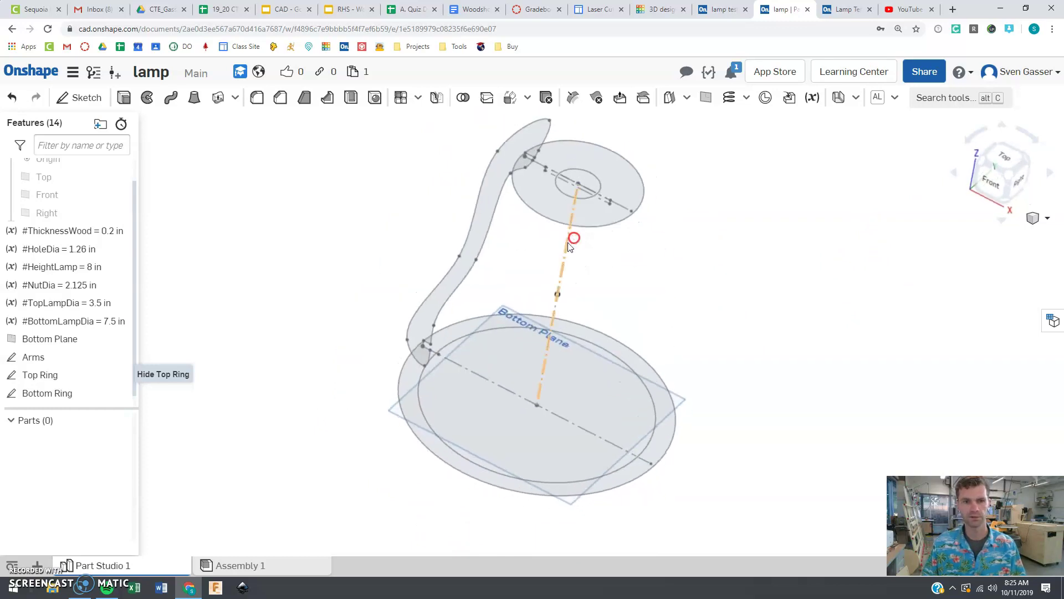
Extrude the bottom ring region with depth #ThicknessWood (0.2 in)
left_click(123, 100)
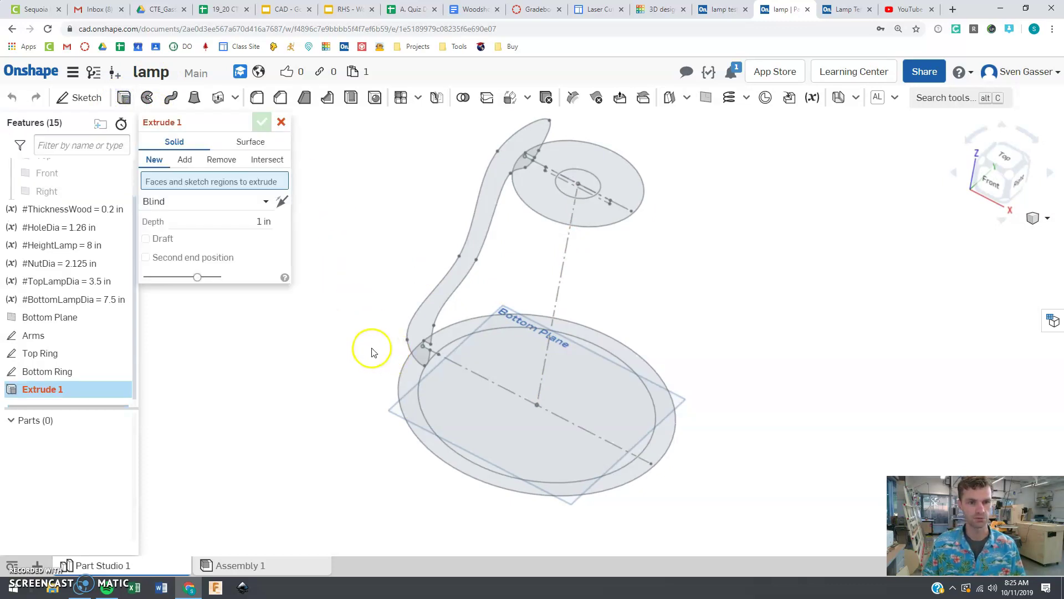
left_click(413, 378)
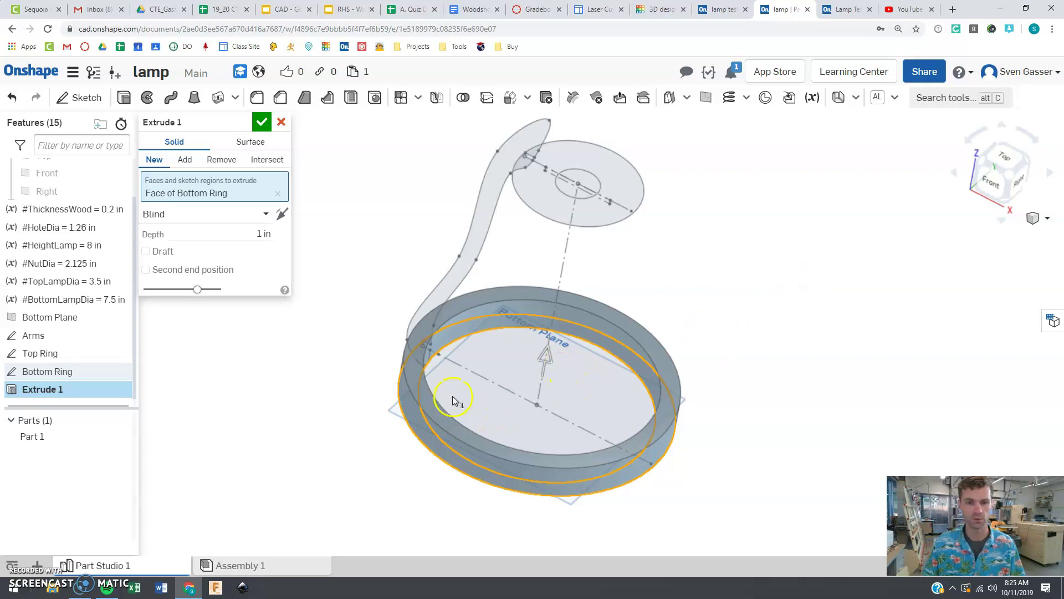
key("Up")
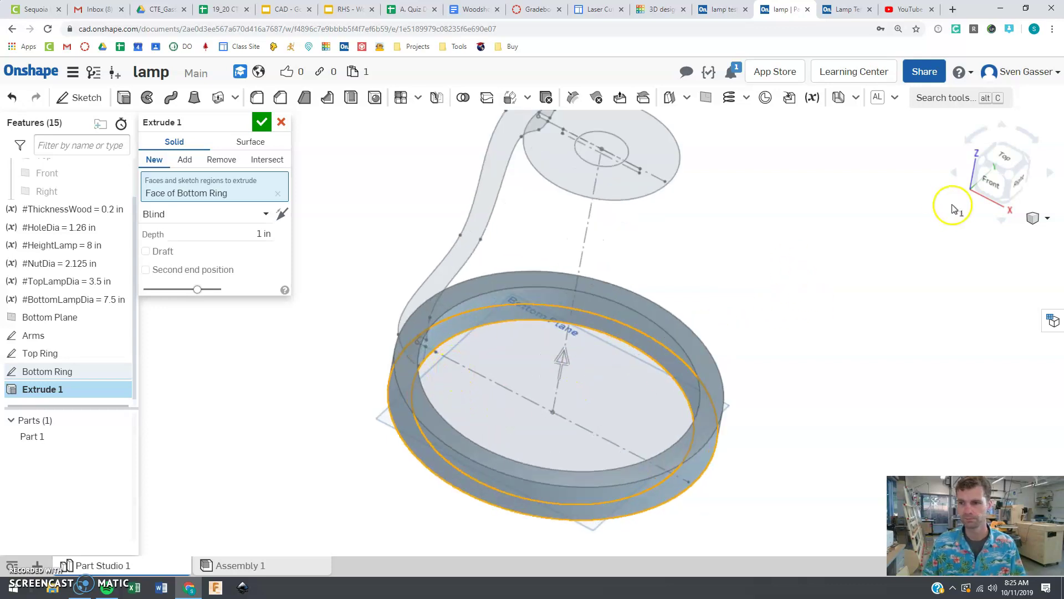
mouse_move(824, 372)
right_mouse_down()
mouse_move(836, 342)
mouse_move(846, 344)
mouse_move(848, 366)
mouse_move(822, 382)
right_mouse_up()
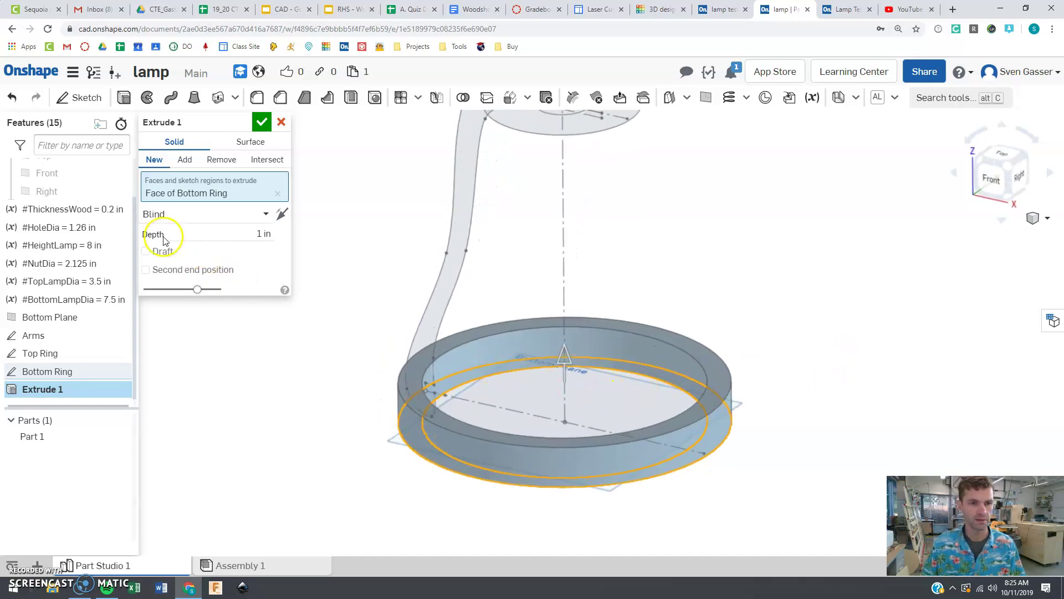
left_click(224, 234)
type("t")
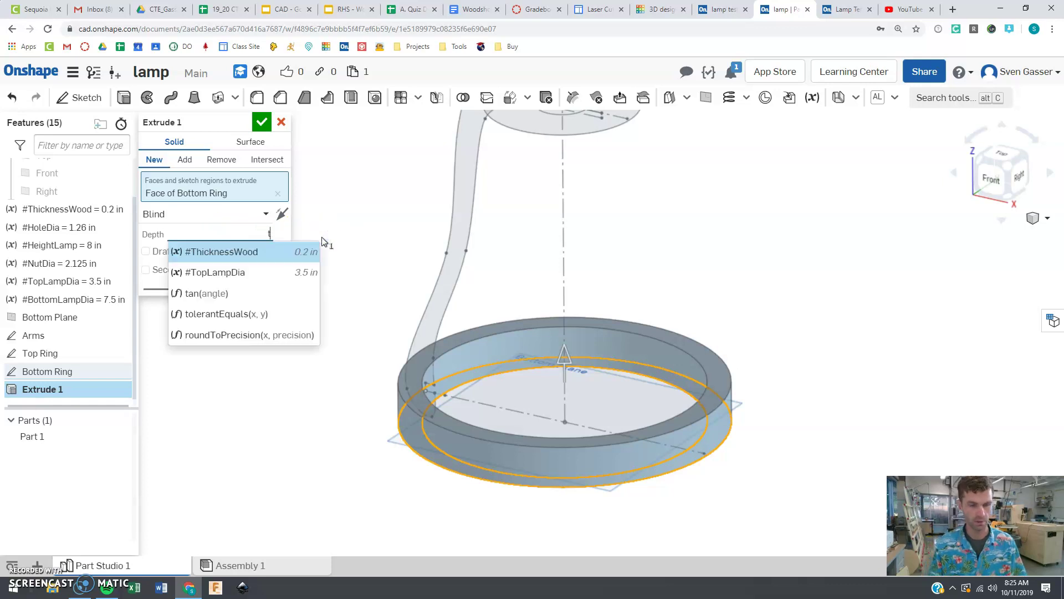
key("Return")
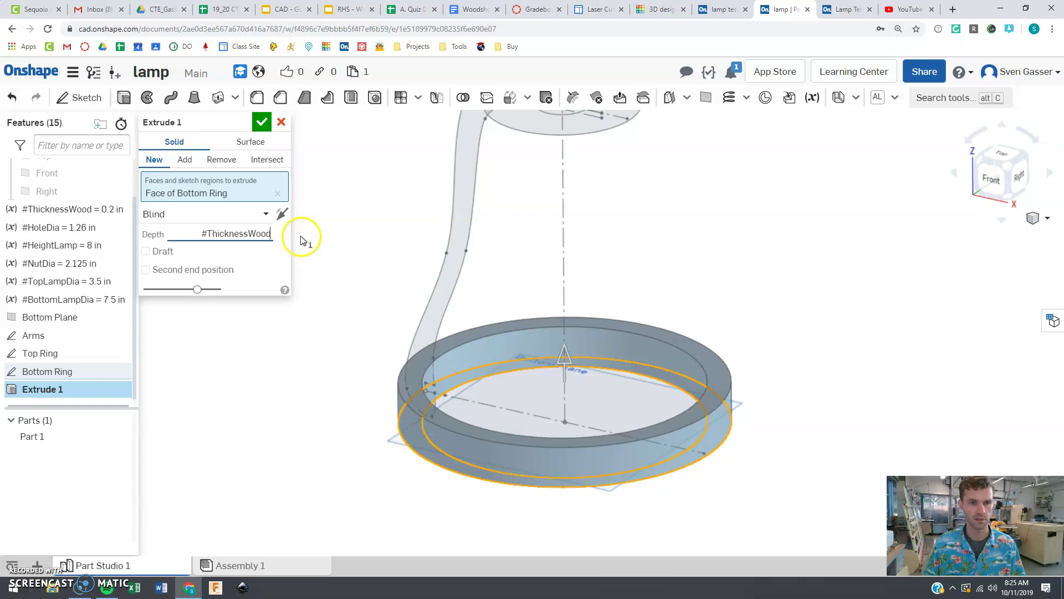
key("Return")
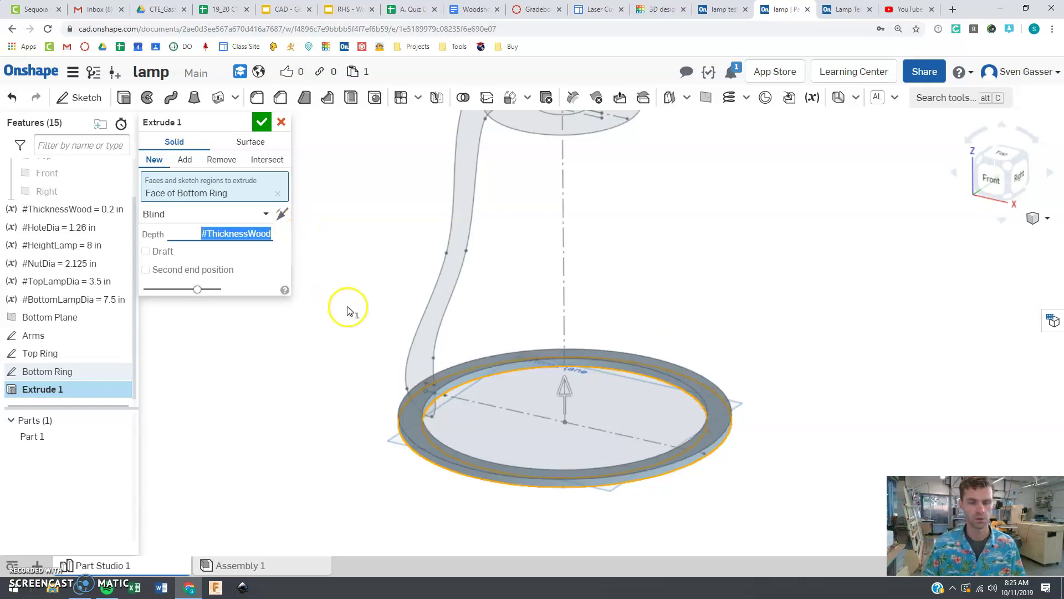
Check the extrusion direction by flipping it and back, then accept Extrude 1 as Part 1
right_click_drag(384, 386, 430, 386)
scroll(430, 366, "up", 8)
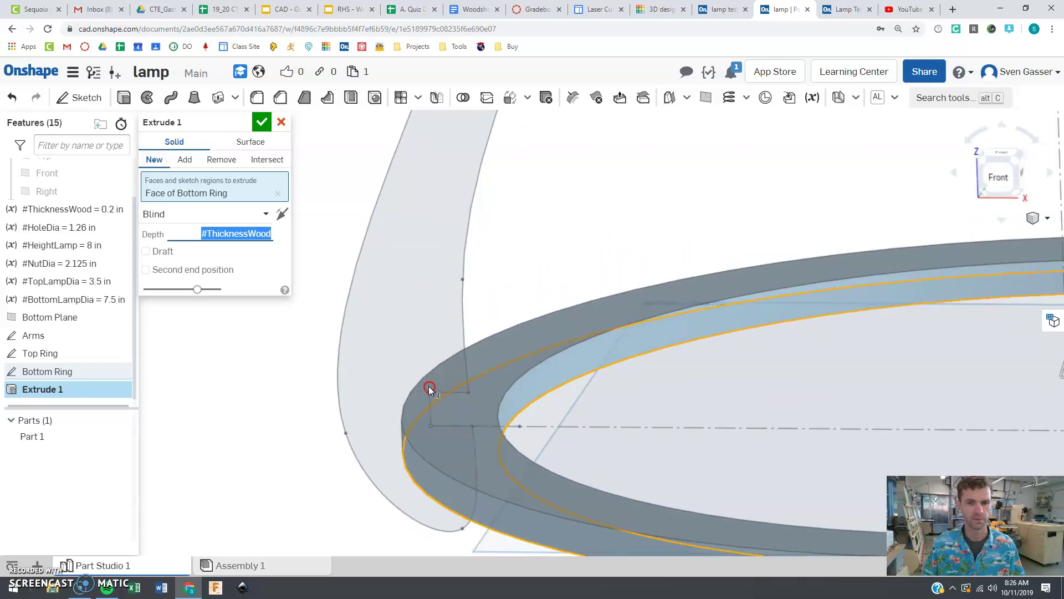
left_click(282, 215)
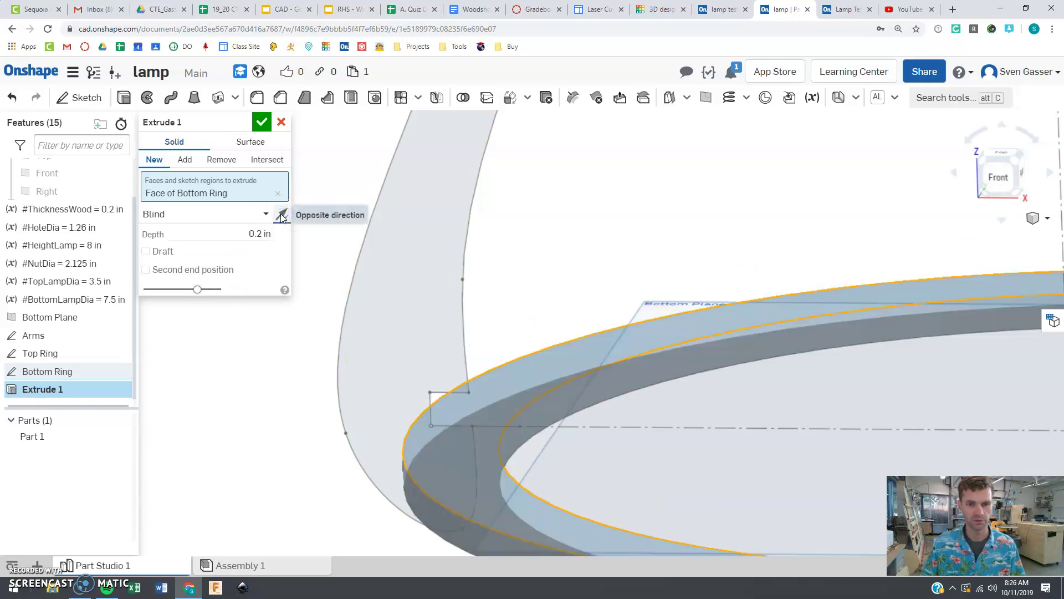
mouse_move(458, 387)
right_mouse_down()
mouse_move(461, 364)
mouse_move(460, 373)
right_mouse_up()
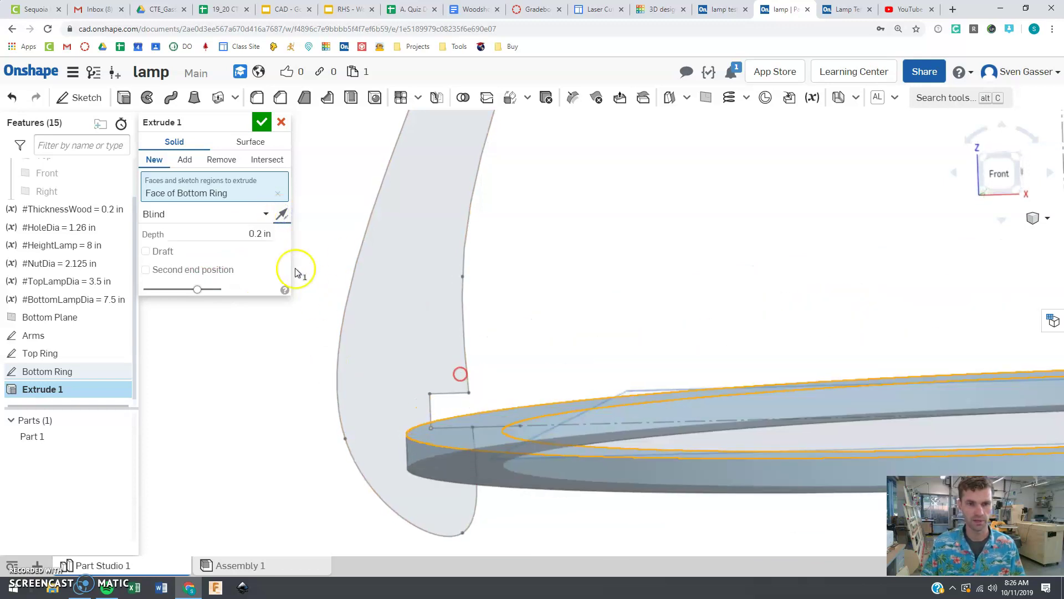
left_click(283, 221)
scroll(352, 306, "down", 3)
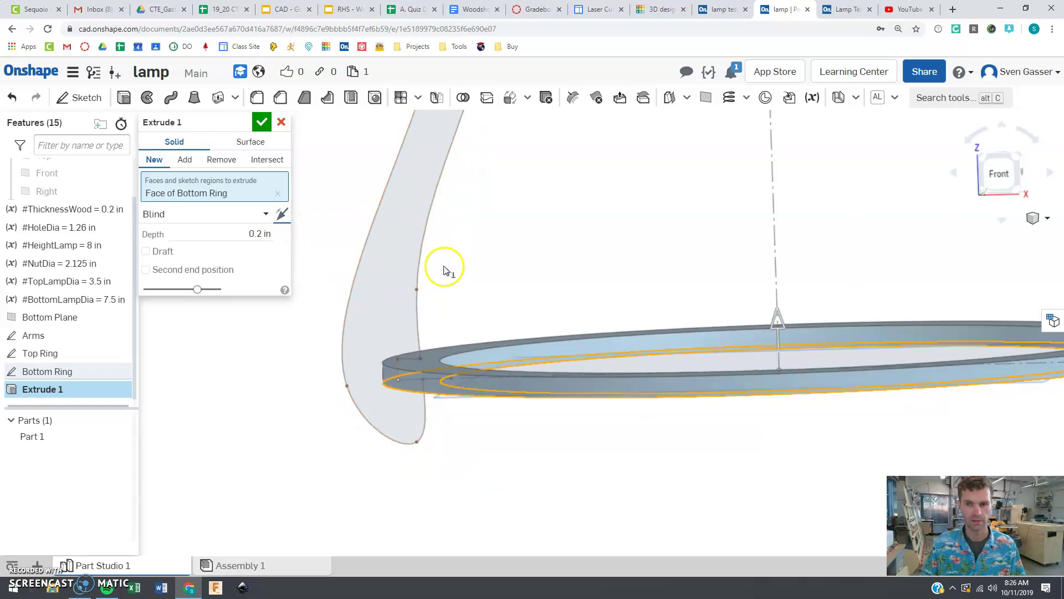
left_click(262, 122)
scroll(513, 277, "down", 5)
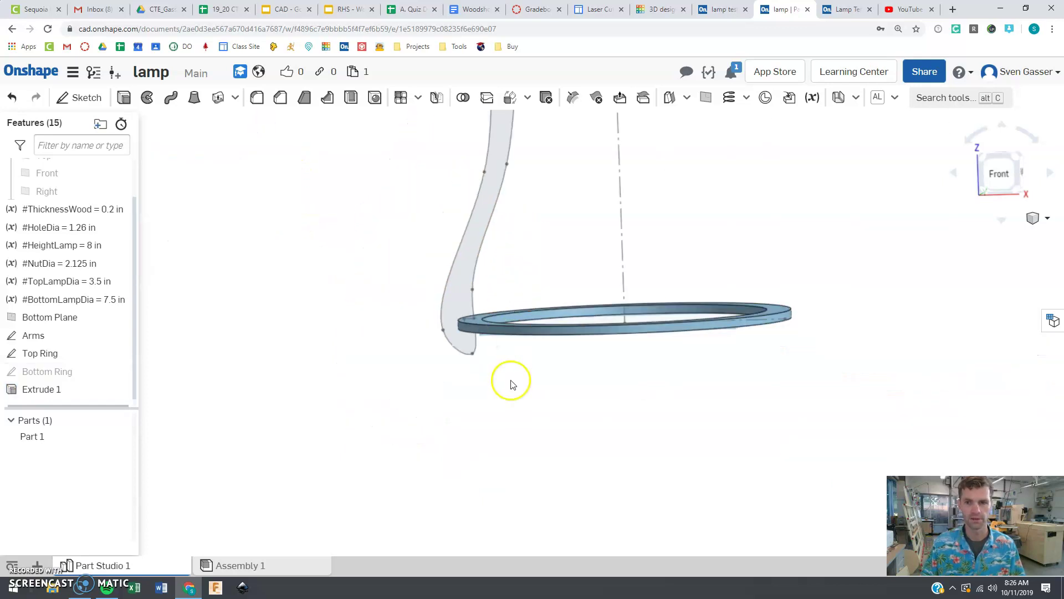
scroll(527, 261, "up", 10)
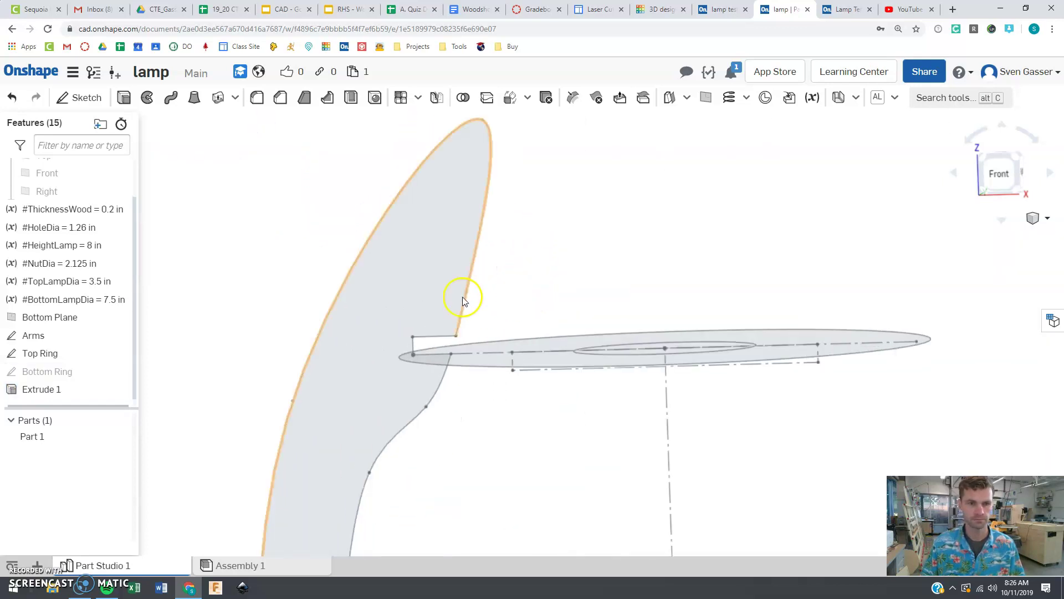
Extrude the top ring face to #ThicknessWood depth (0.2 in), creating Part 2
left_click(123, 100)
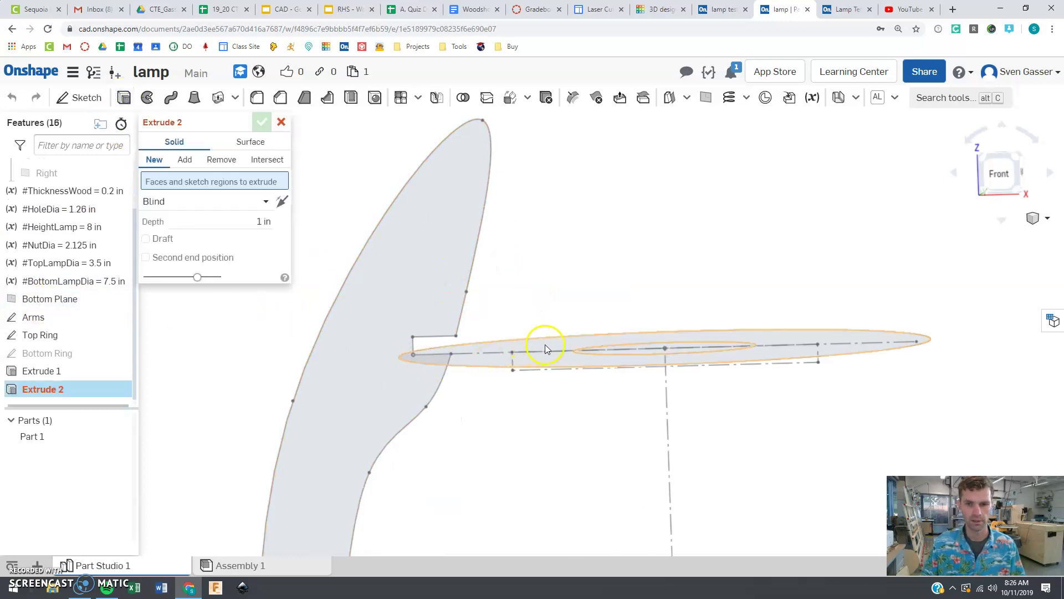
right_click_drag(545, 344, 549, 373)
left_click(565, 415)
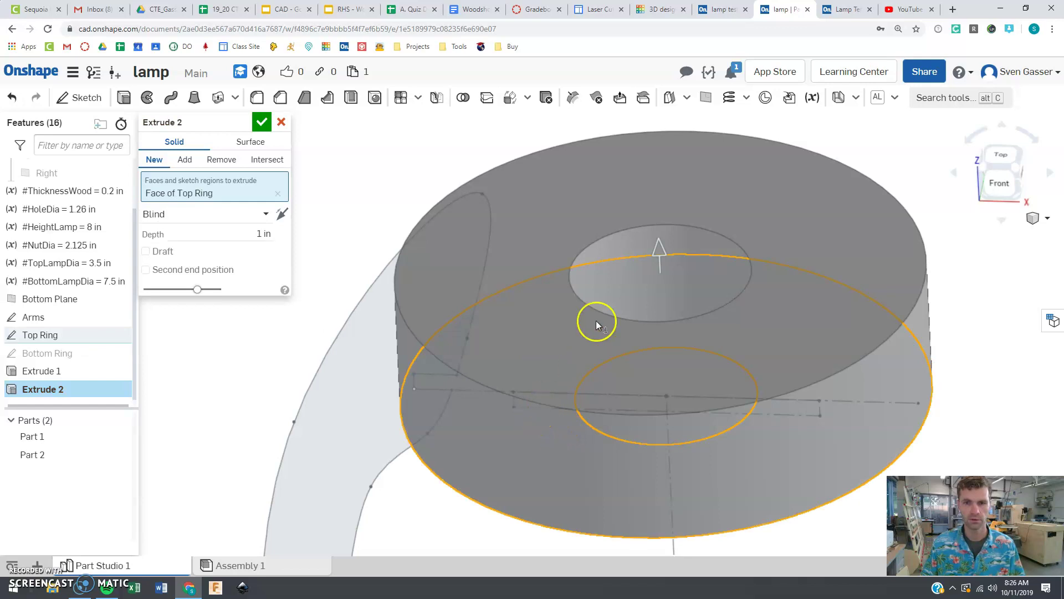
left_click(255, 234)
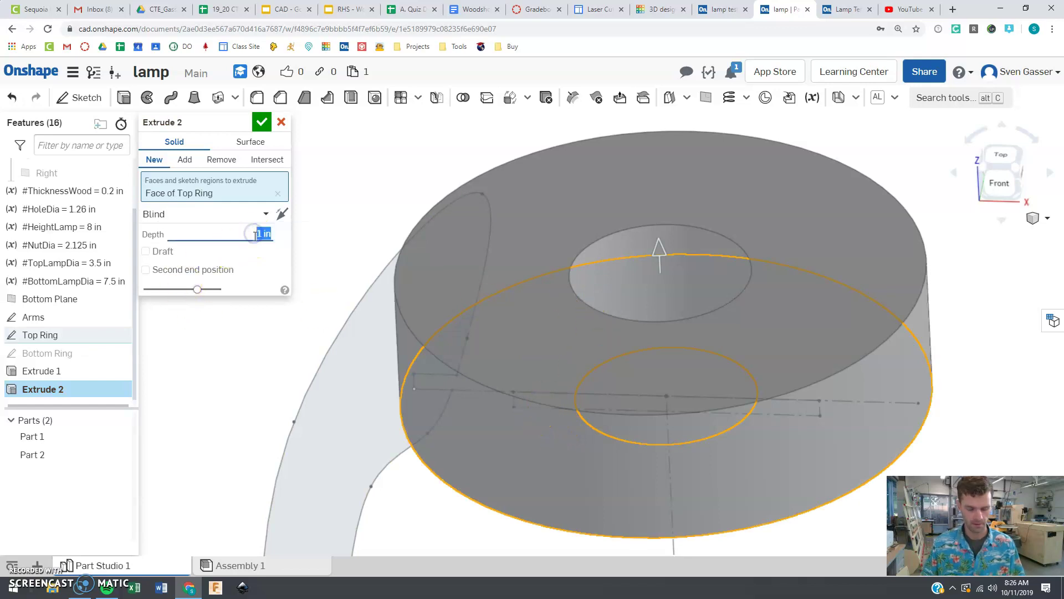
type("t")
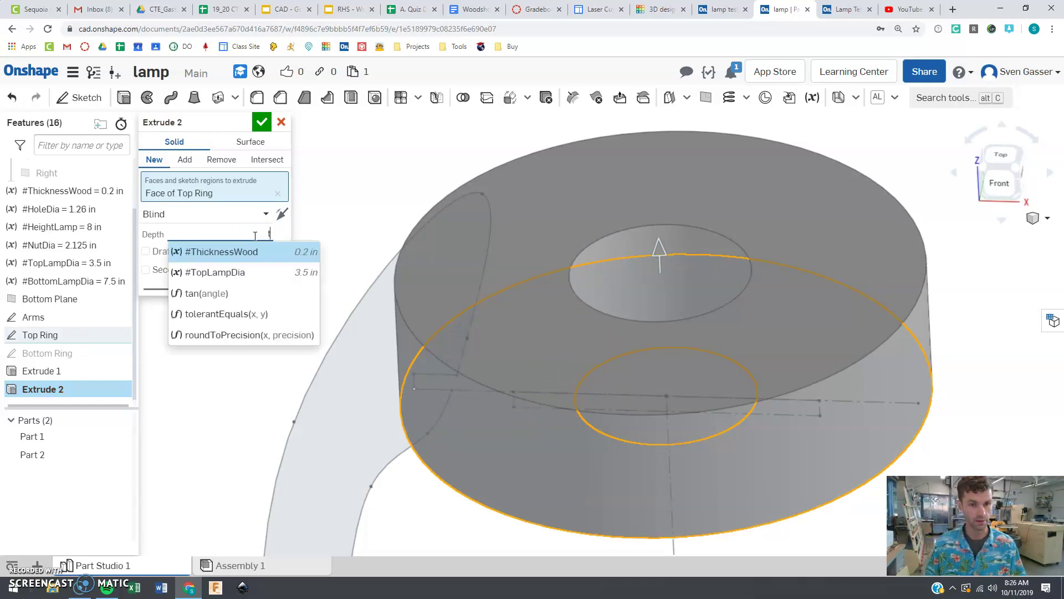
key("Return")
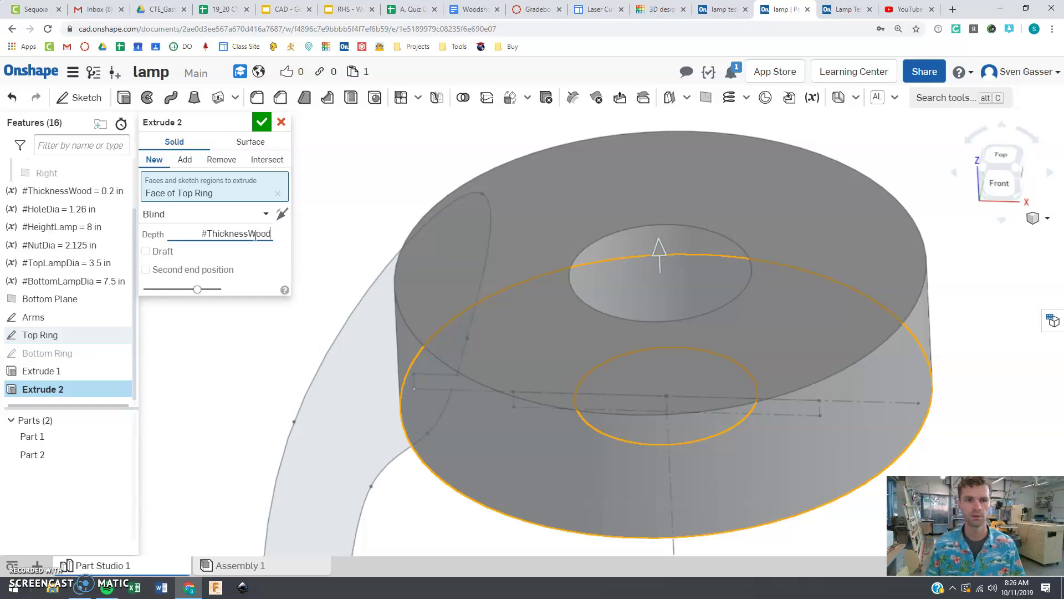
key("Return")
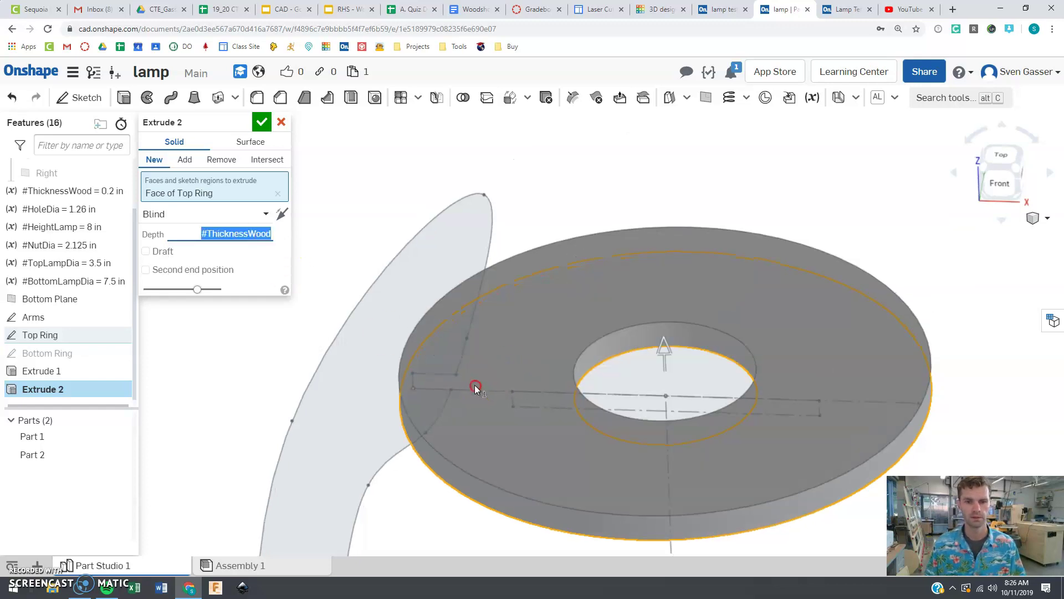
right_click_drag(475, 385, 486, 354)
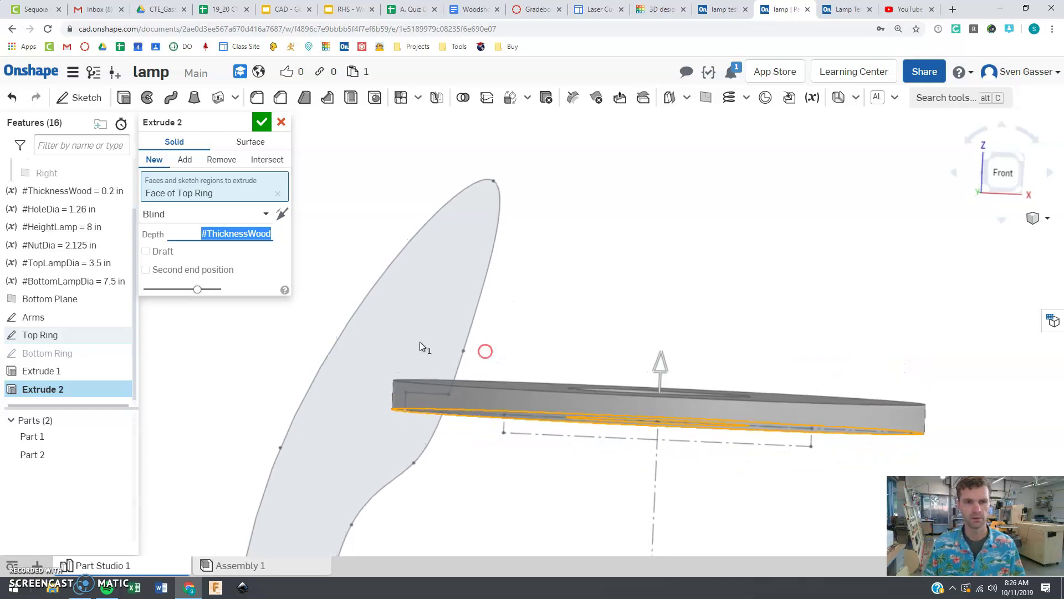
left_click(261, 122)
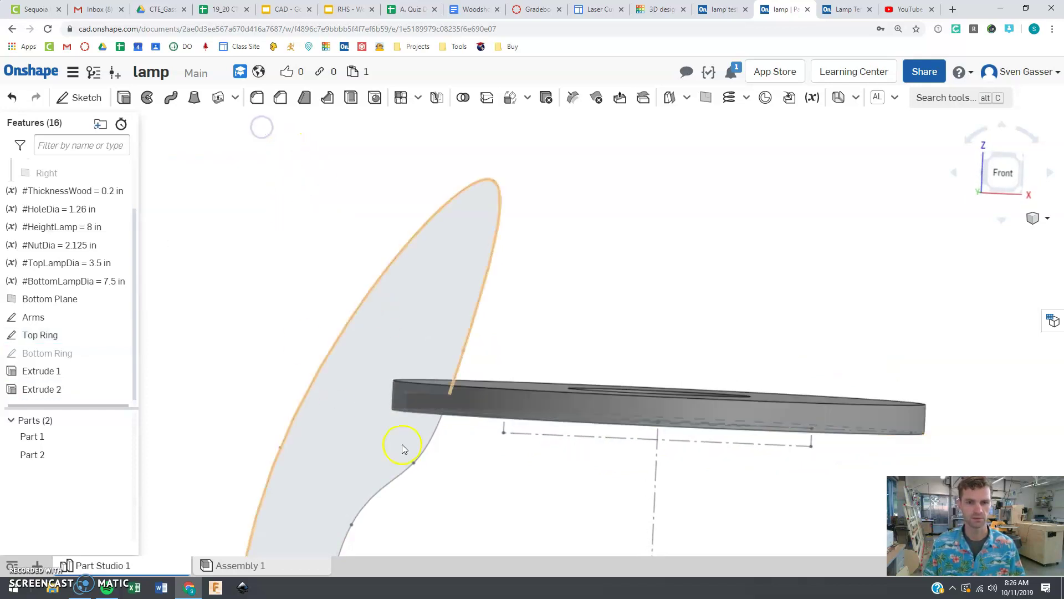
Change the Arms sketch's 0.223 notch dimension to #ThicknessWood (0.2 in) and accept the sketch
scroll(66, 327, "up", 1)
left_click(87, 339)
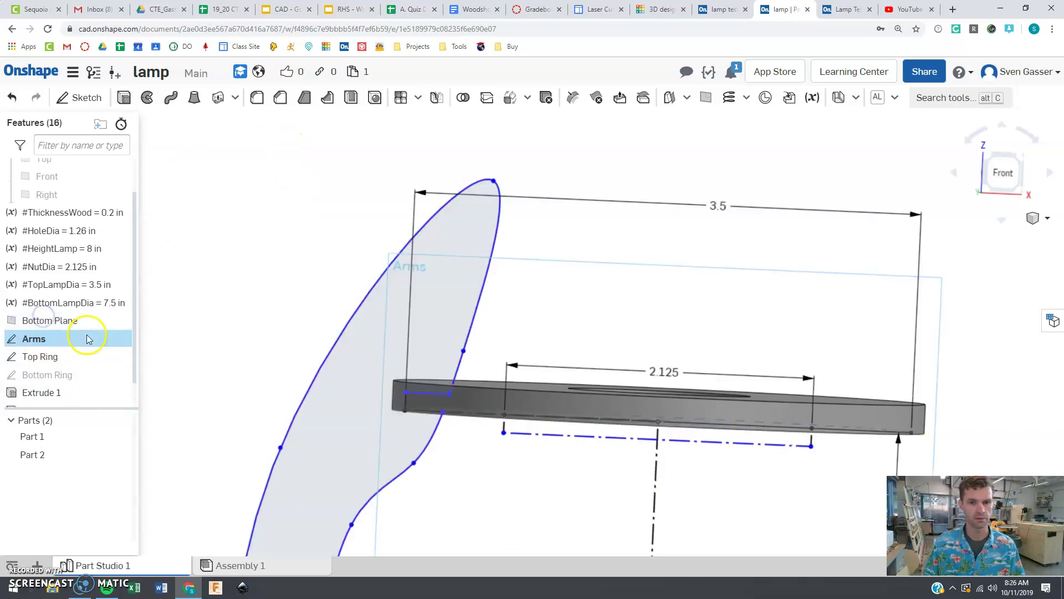
double_click(87, 339)
key("u")
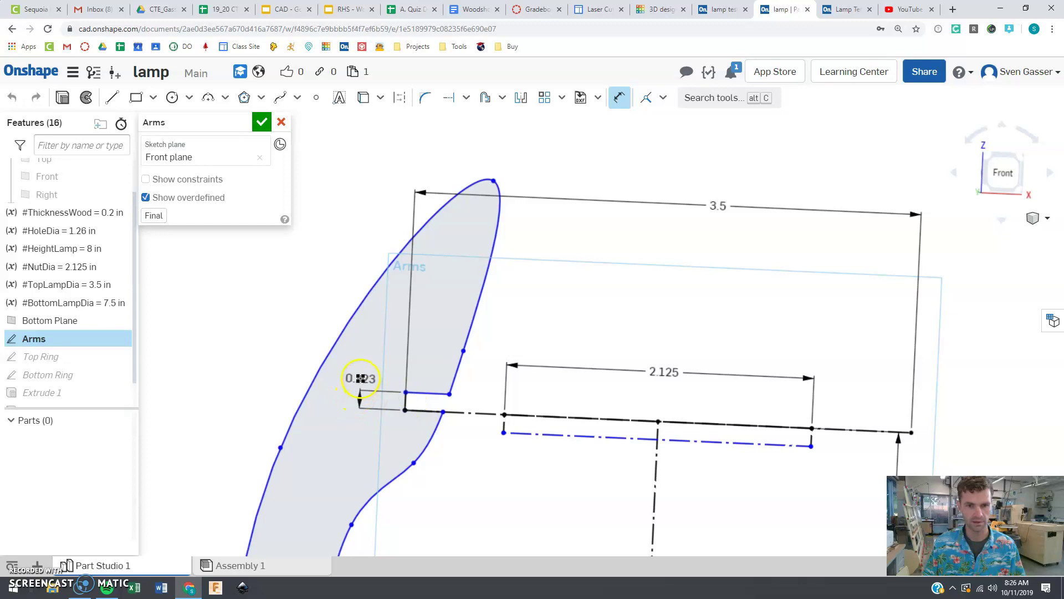
double_click(361, 378)
type("t")
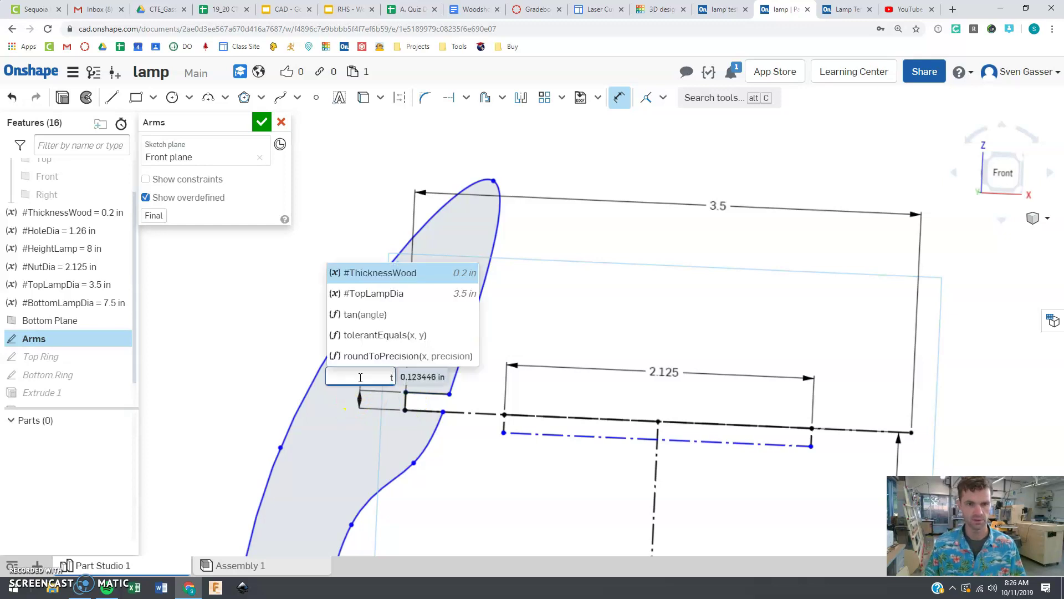
key("Return")
key("Return")
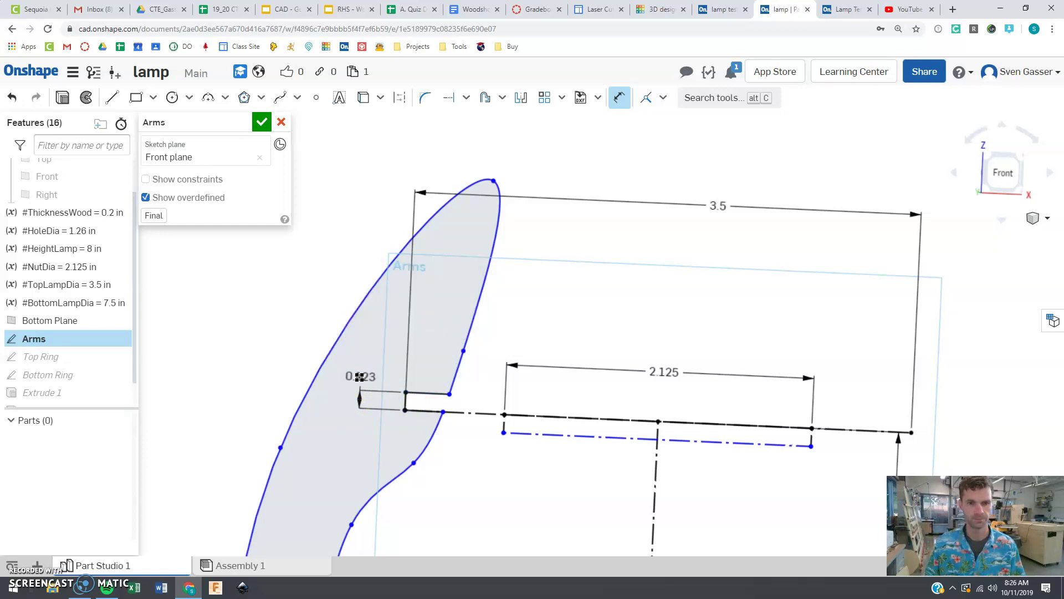
left_click(261, 122)
mouse_move(556, 370)
right_mouse_down()
mouse_move(535, 374)
mouse_move(523, 406)
mouse_move(534, 362)
right_mouse_up()
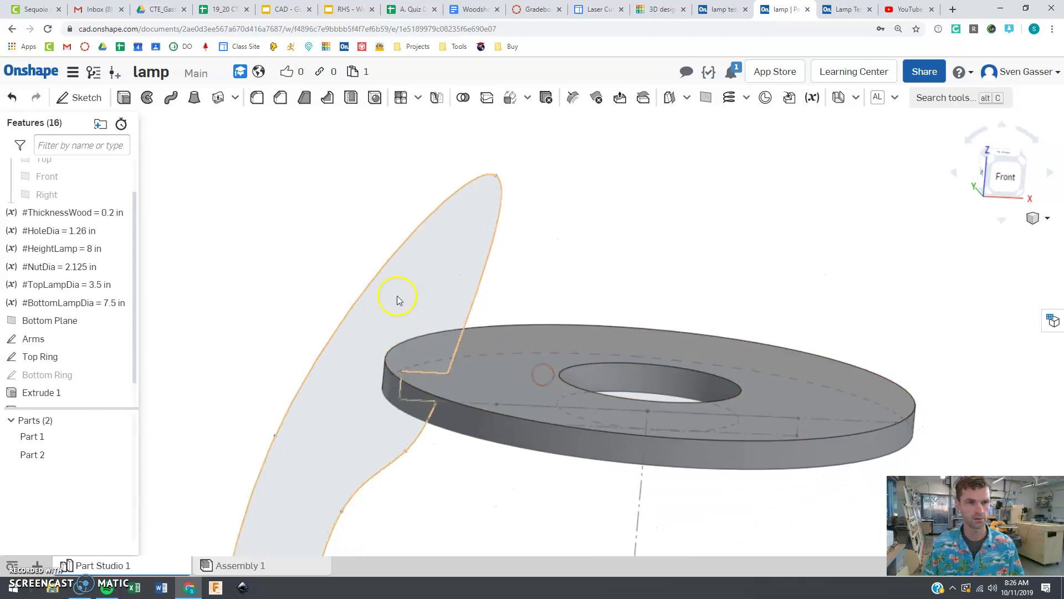
Start a new extrusion on the Arms sketch face, viewed from the top
scroll(436, 326, "down", 2)
left_click(124, 97)
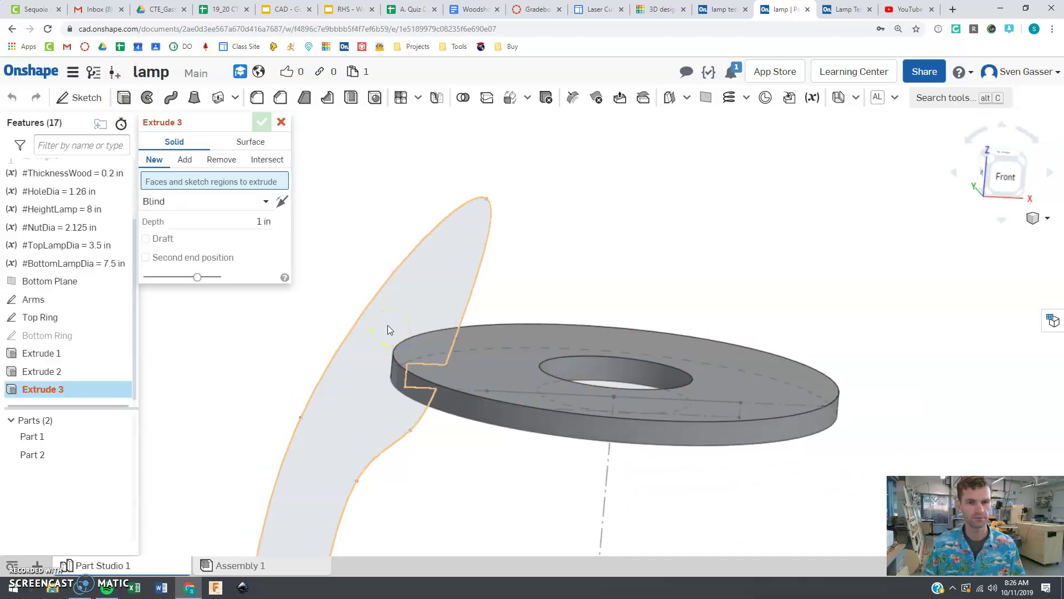
left_click(385, 326)
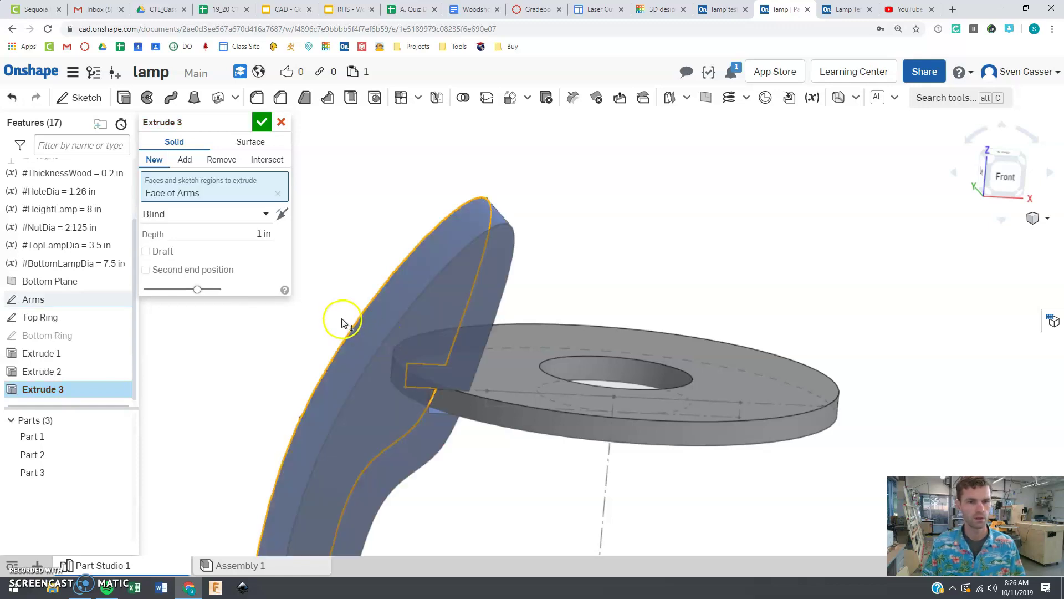
right_click_drag(356, 320, 345, 403)
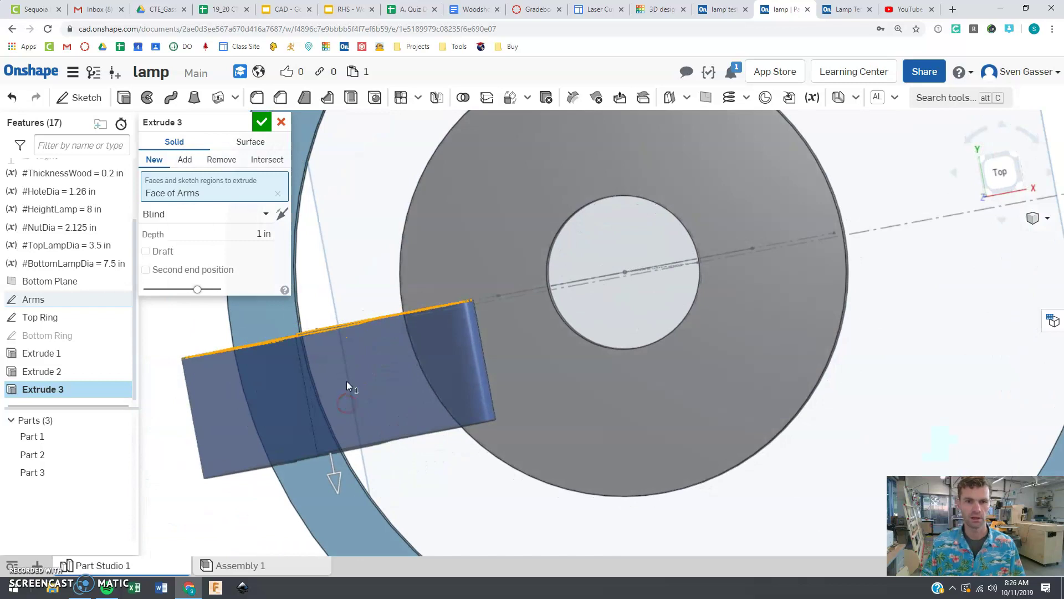
left_click(1002, 175)
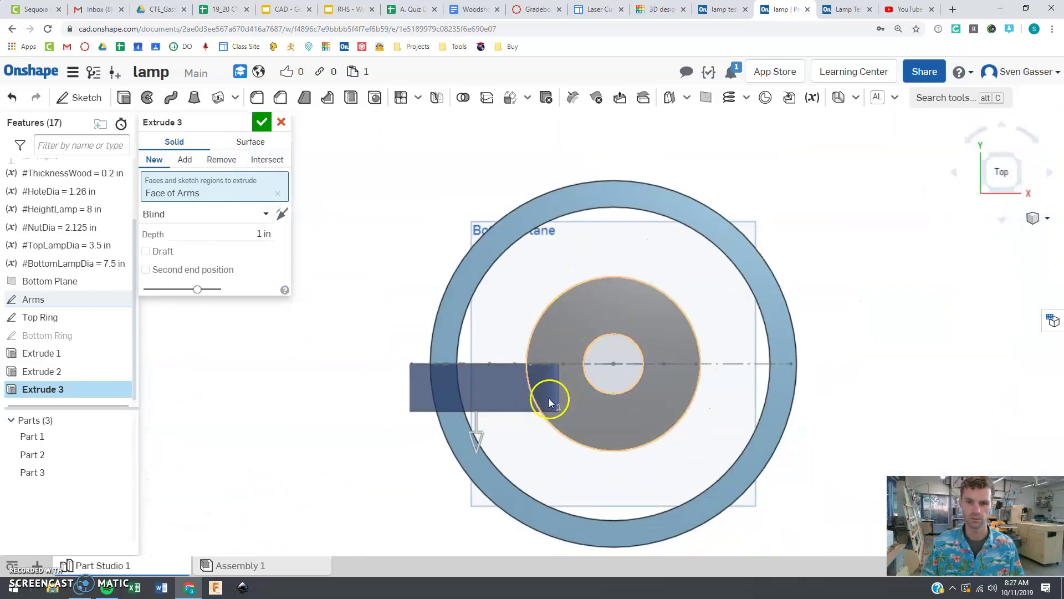
scroll(547, 394, "up", 3)
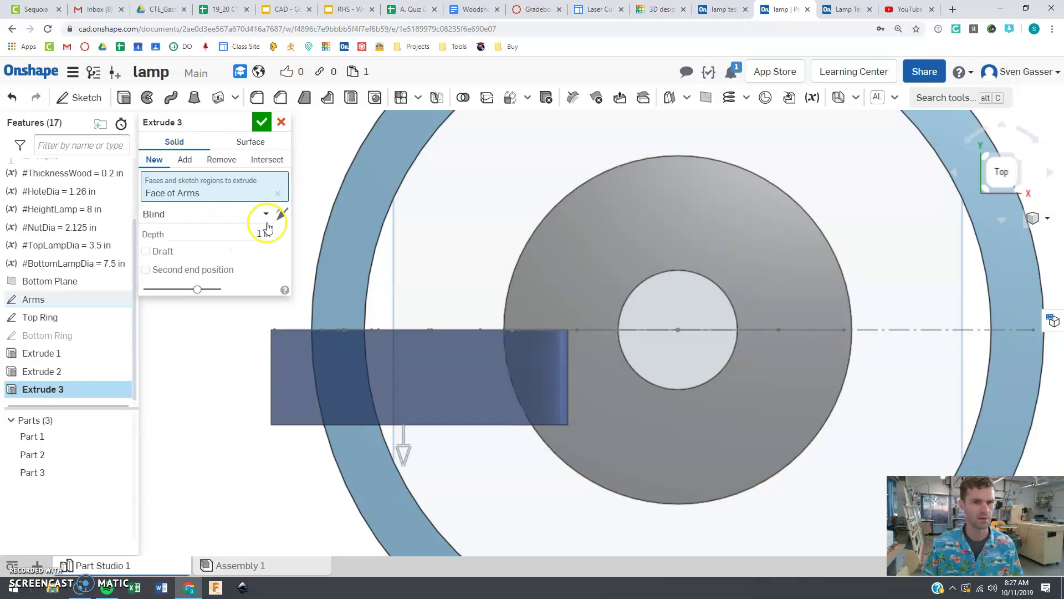
Extrude the arm symmetrically to #ThicknessWood depth and confirm it as Part 3
left_click(206, 221)
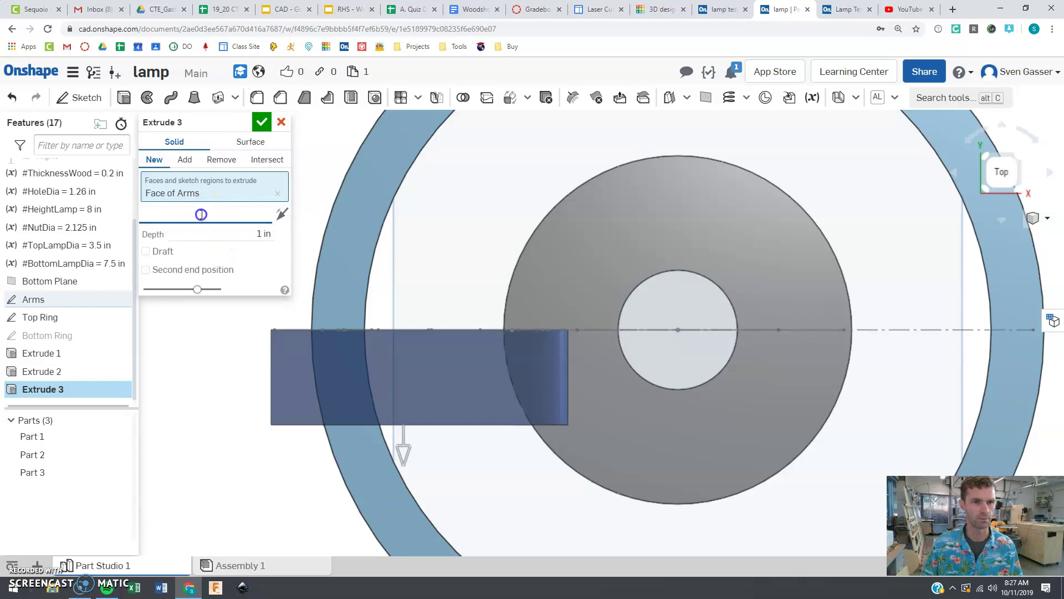
left_click(195, 251)
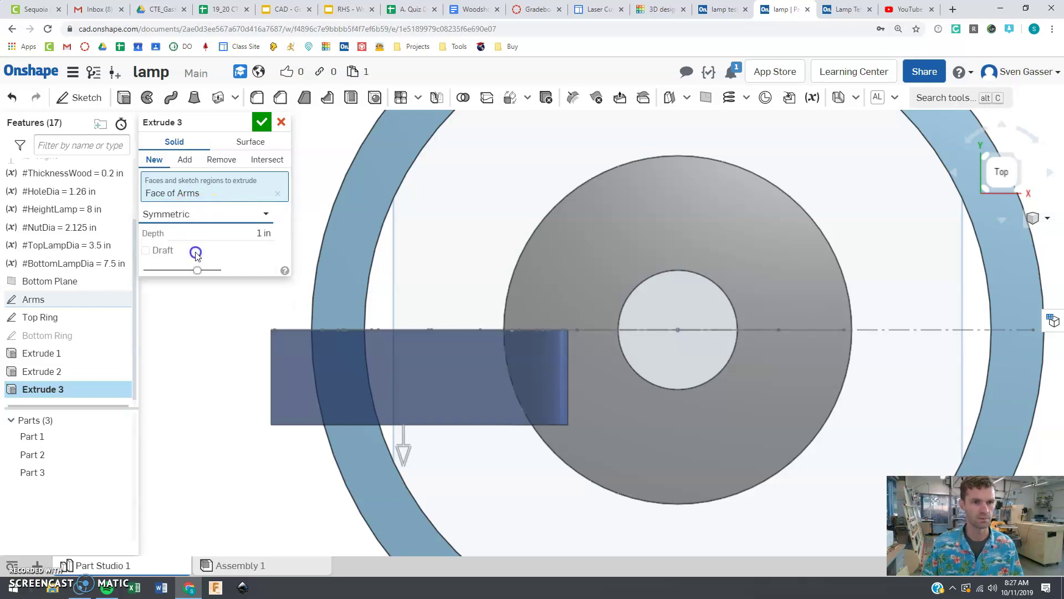
left_click(244, 233)
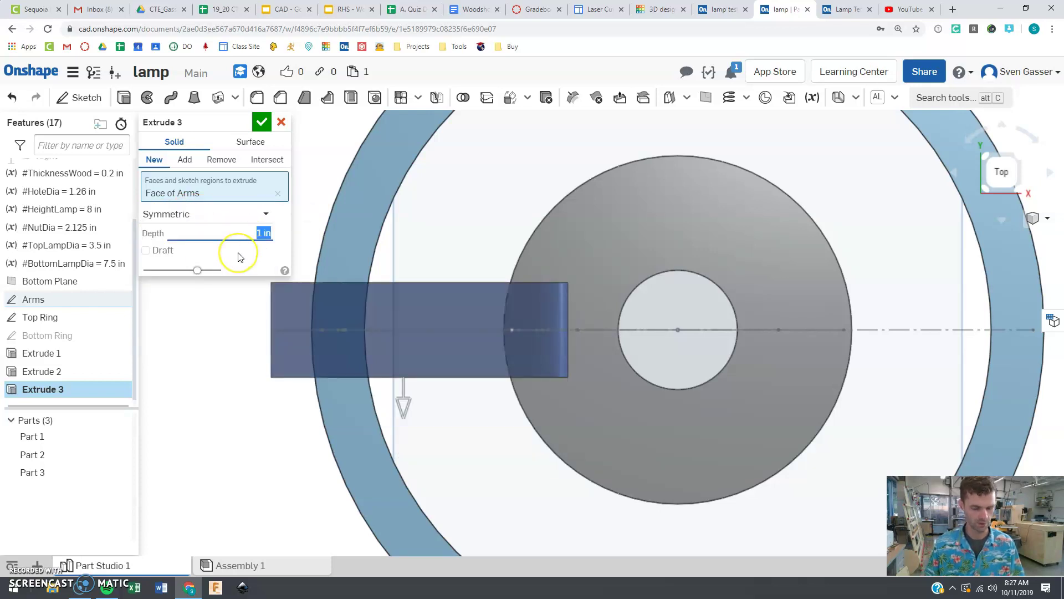
type("t")
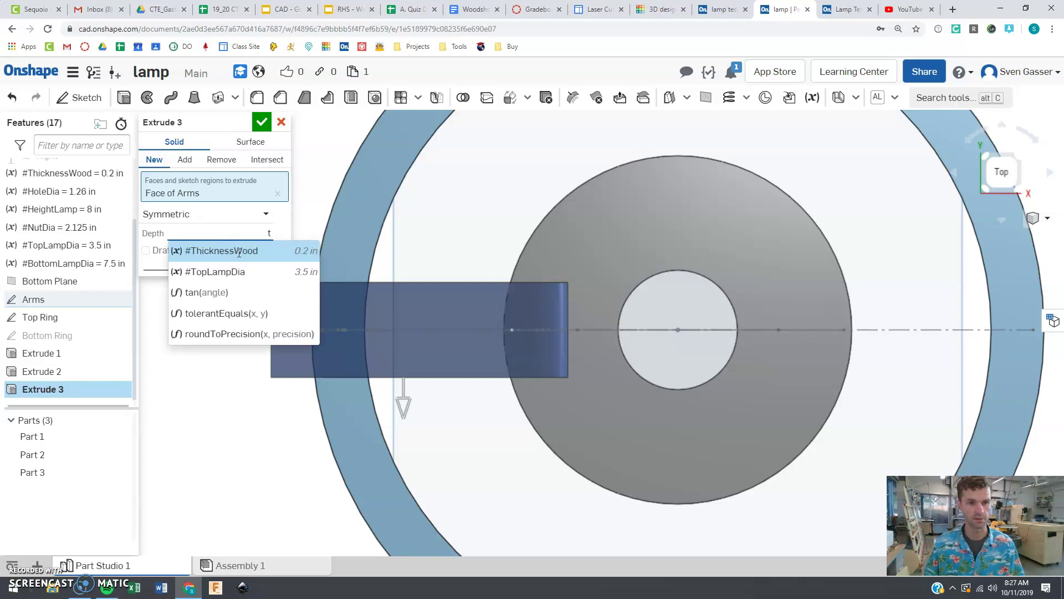
left_click(239, 253)
key("Return")
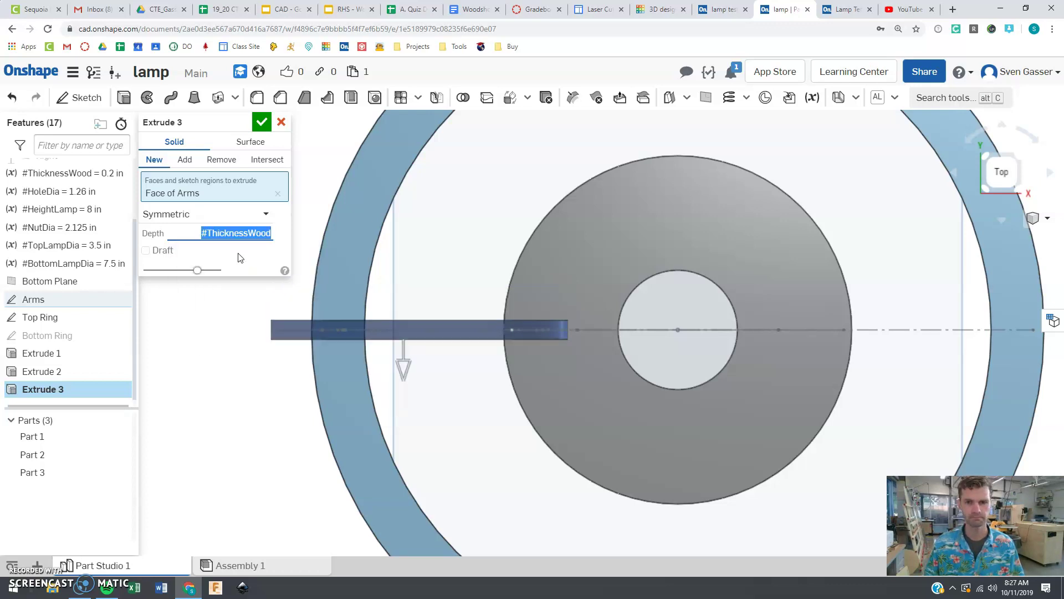
right_click_drag(351, 361, 417, 369)
scroll(416, 366, "up", 5)
right_click_drag(460, 297, 459, 266)
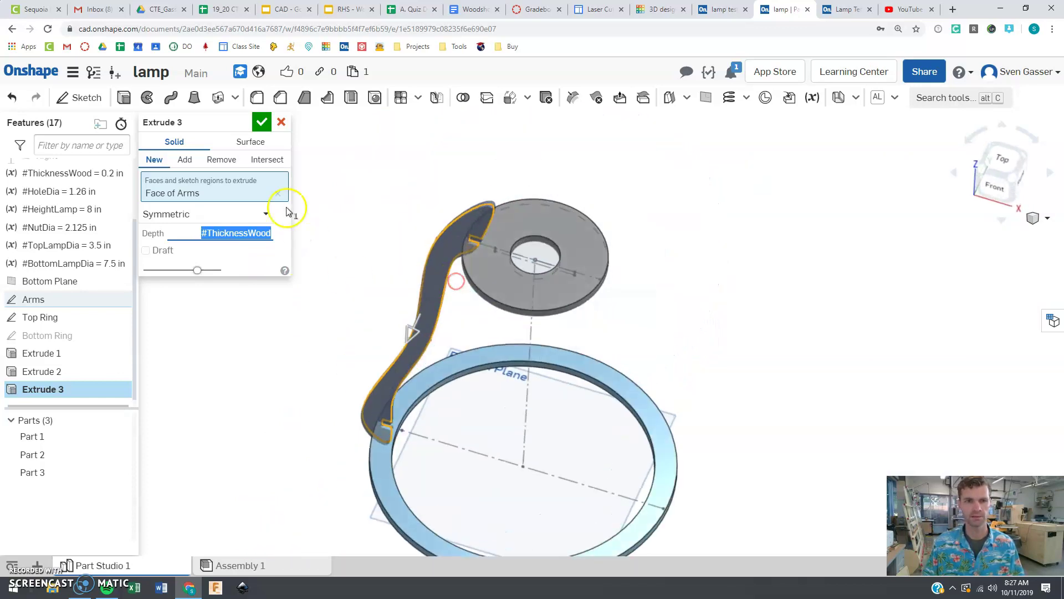
left_click(262, 122)
right_click_drag(427, 300, 399, 328)
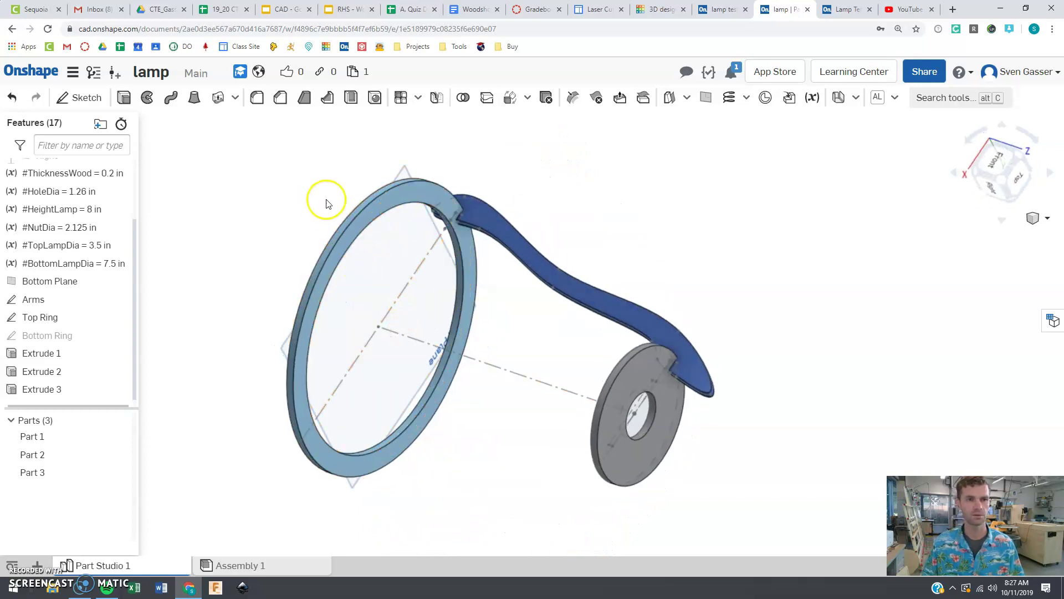